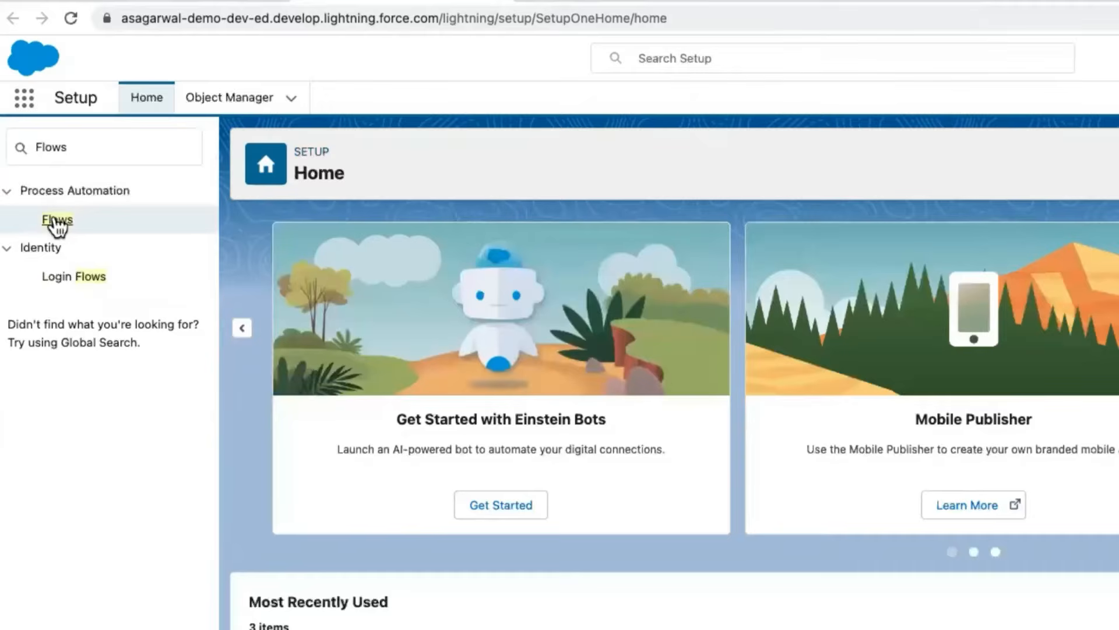
- Create a new Screen Flow from the Flows setup page and set its canvas layout to Free-Form
{"action": "left_click", "coordinate": [56, 221]}
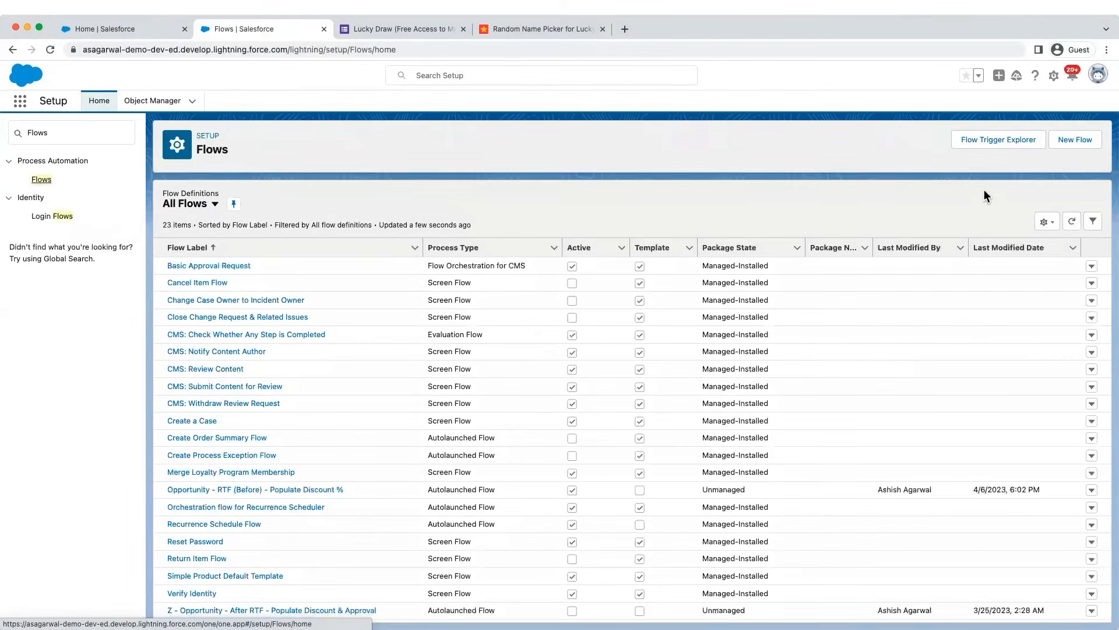
{"action": "left_click", "coordinate": [1072, 142]}
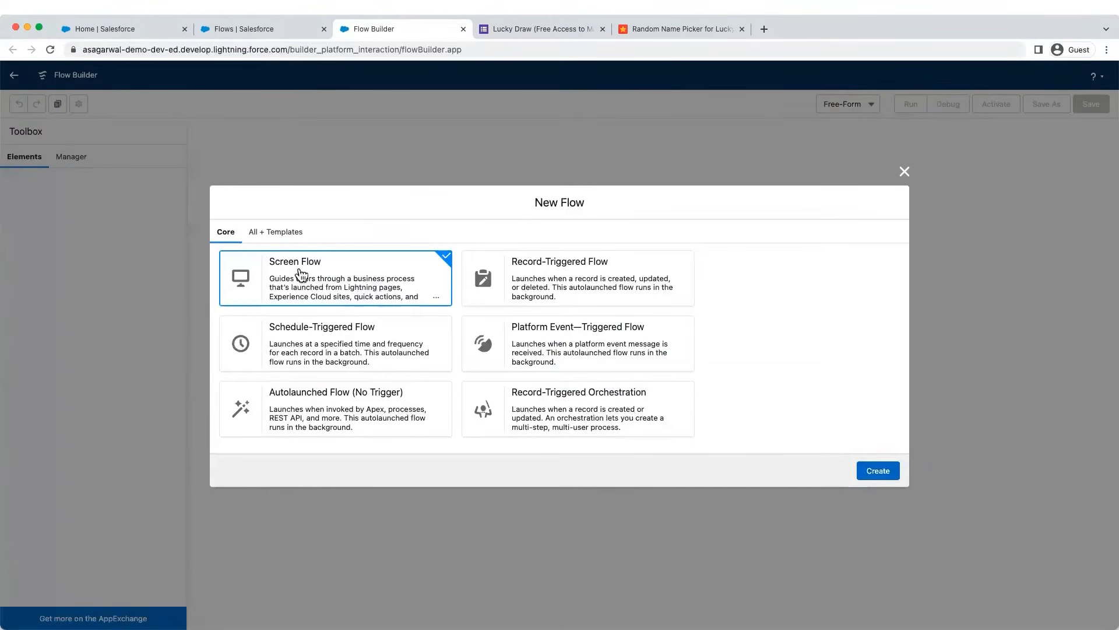
{"action": "left_click", "coordinate": [879, 471]}
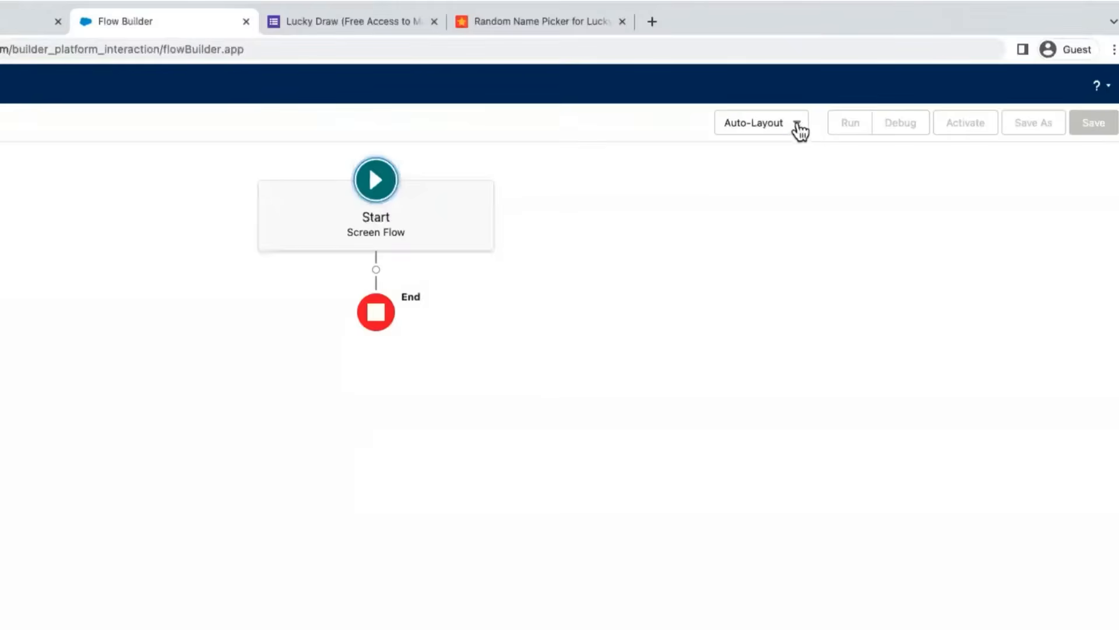
{"action": "left_click", "coordinate": [798, 125]}
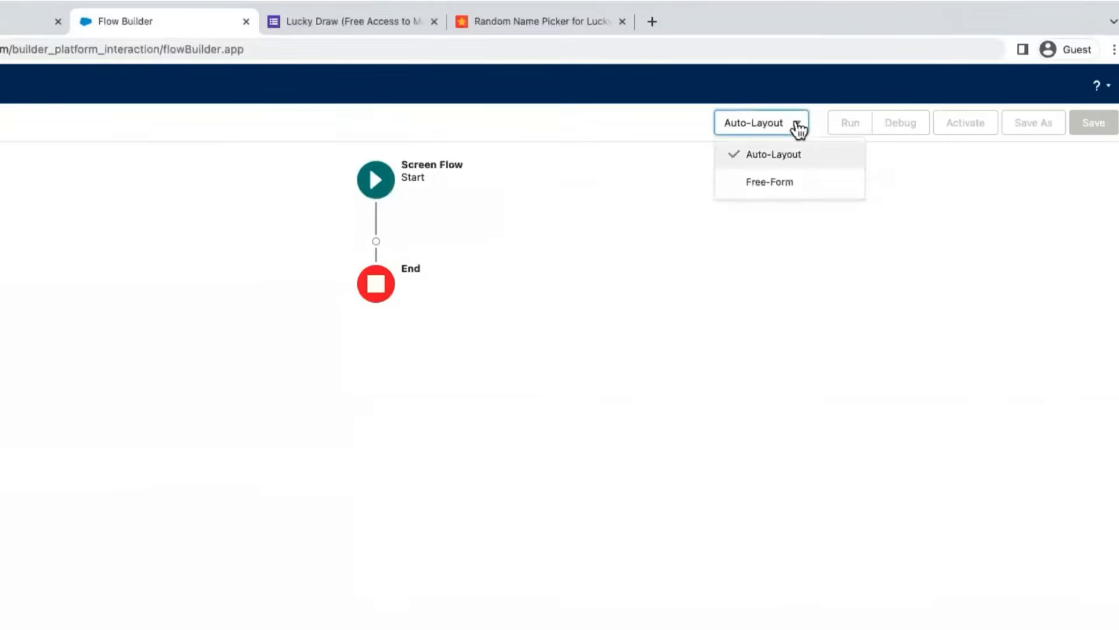
{"action": "left_click", "coordinate": [782, 190]}
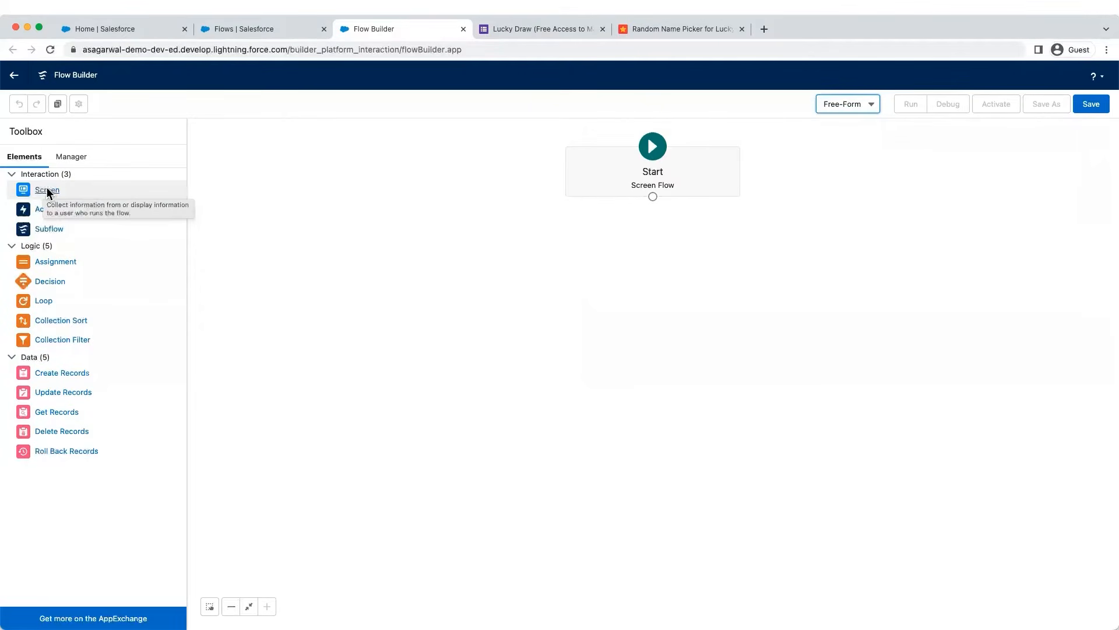
- Add a Screen element to the canvas beside the Start element and label it Account Form
{"action": "left_click_drag", "start_coordinate": [46, 195], "coordinate": [619, 246]}
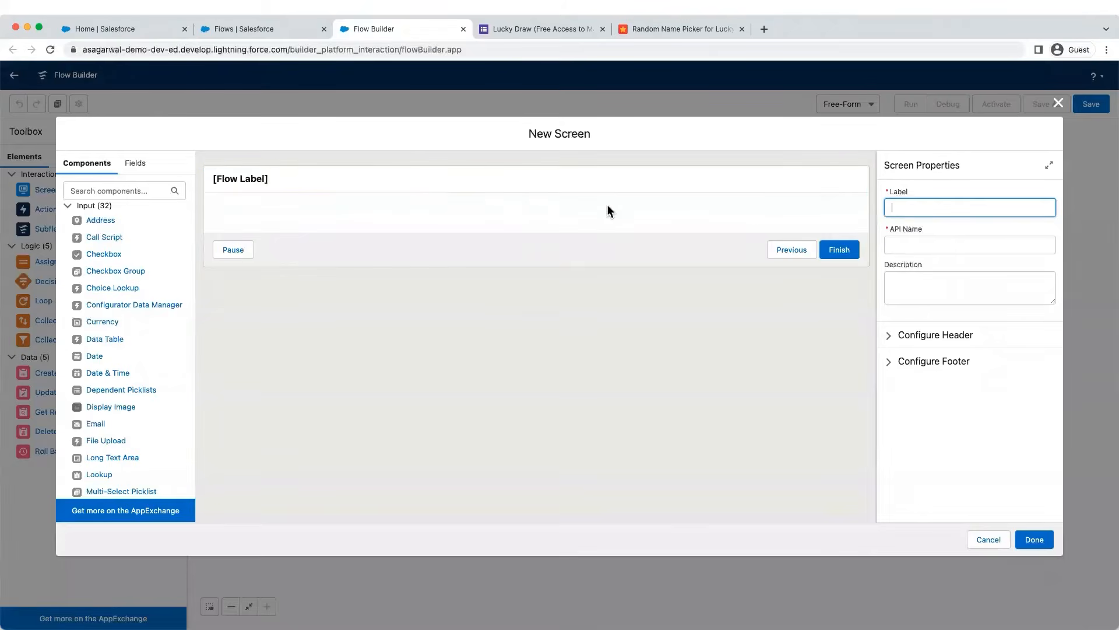
{"action": "type", "text": "Account"}
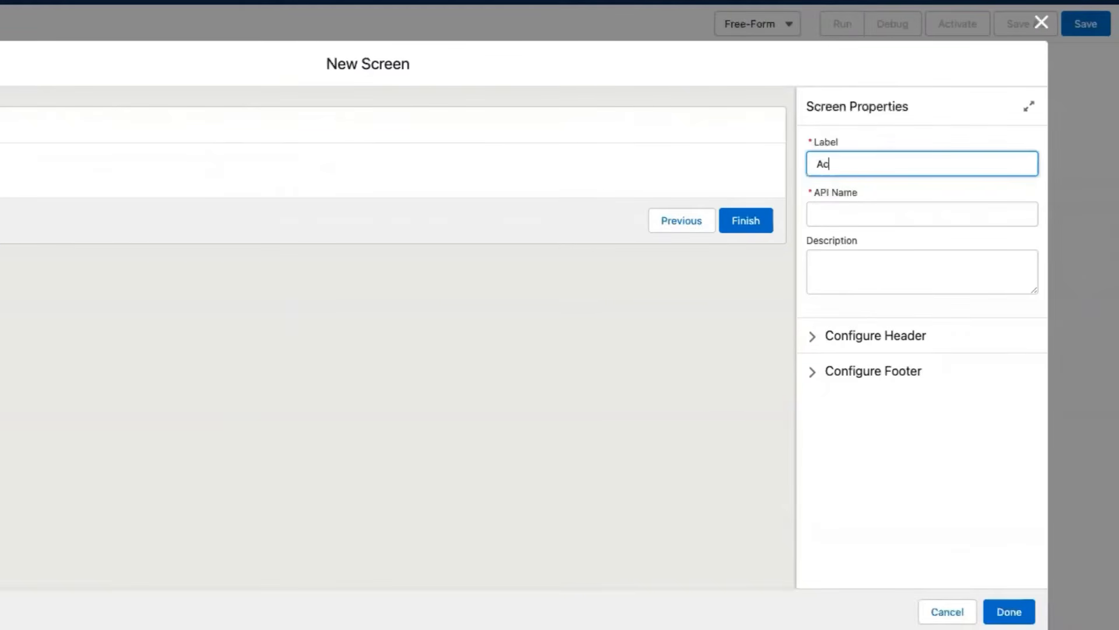
{"action": "type", "text": " Form"}
{"action": "key", "text": "Tab"}
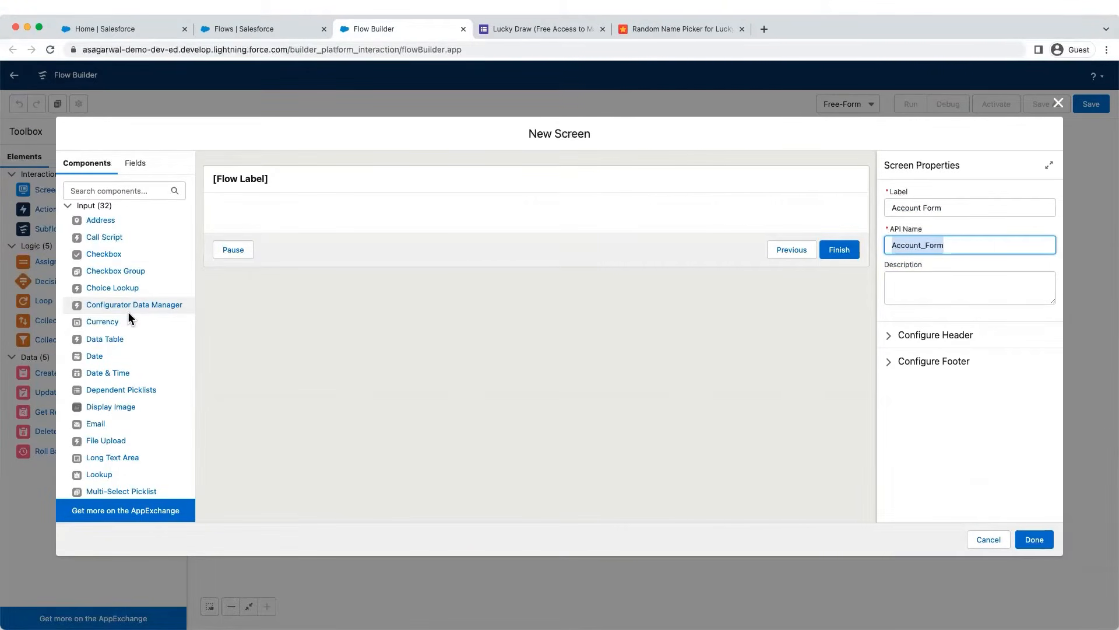
- Add a Text input component to the screen, label it Account Name and make it required
{"action": "left_click", "coordinate": [115, 192]}
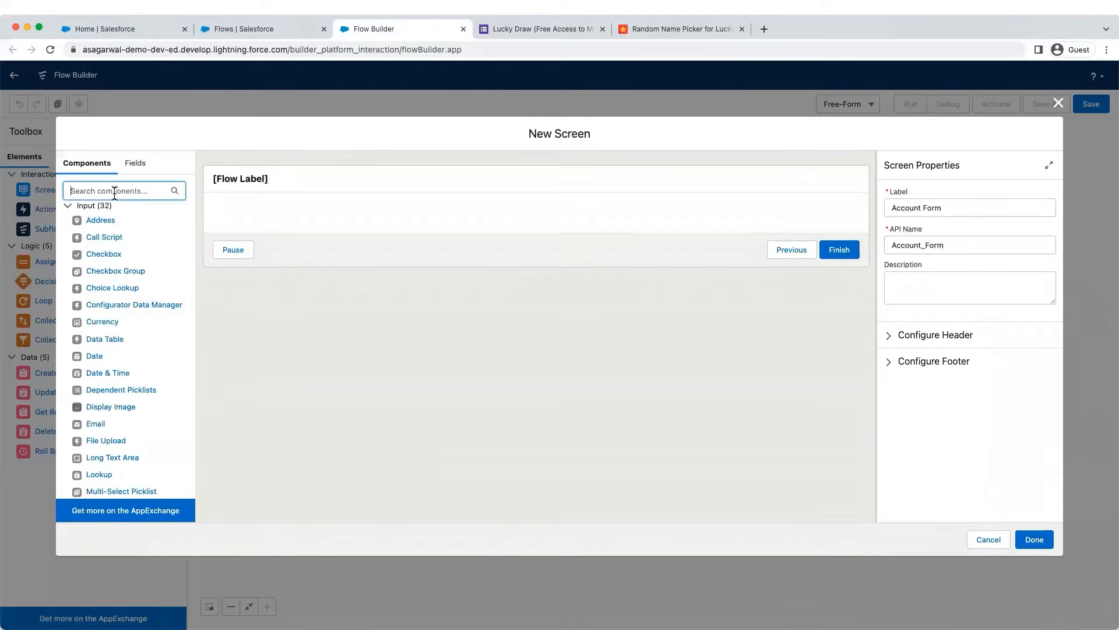
{"action": "type", "text": "text"}
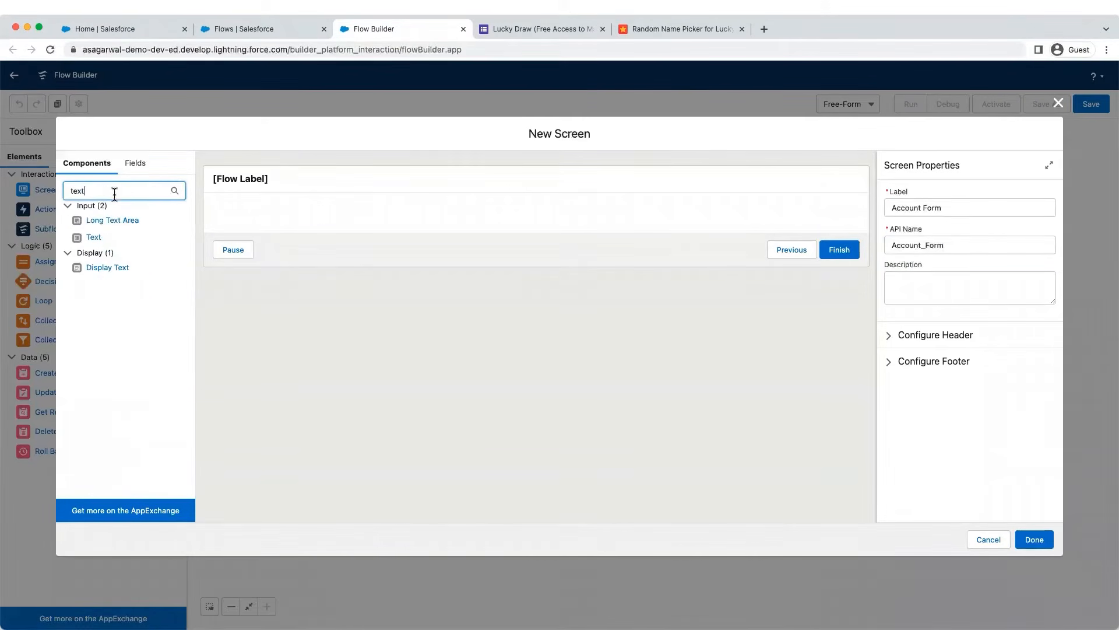
{"action": "left_click", "coordinate": [95, 238]}
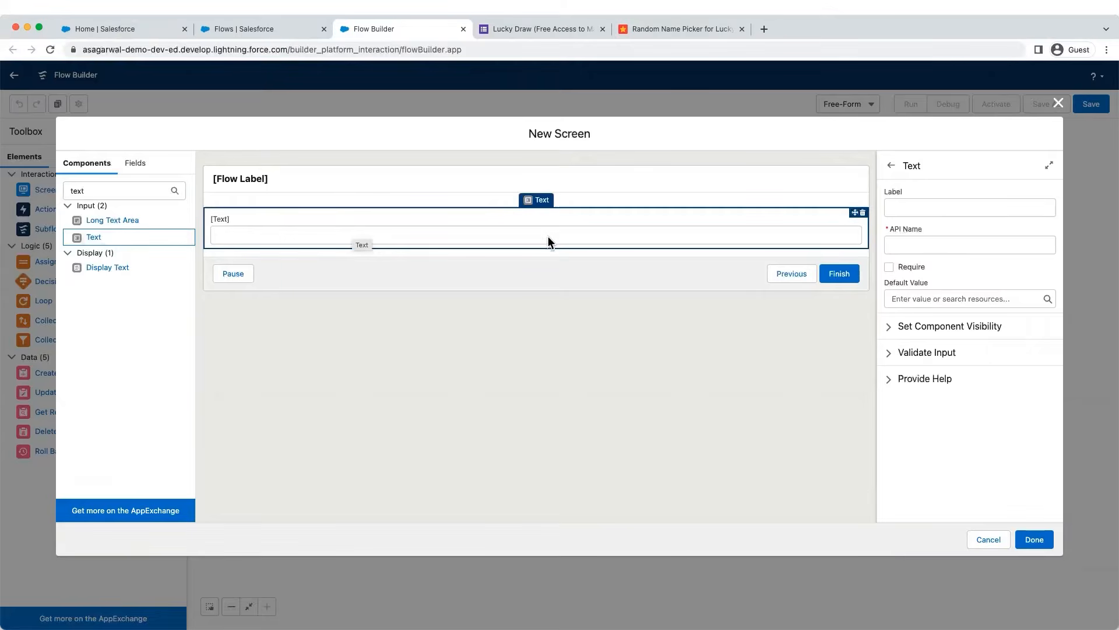
{"action": "left_click", "coordinate": [895, 208]}
{"action": "type", "text": "Account Name"}
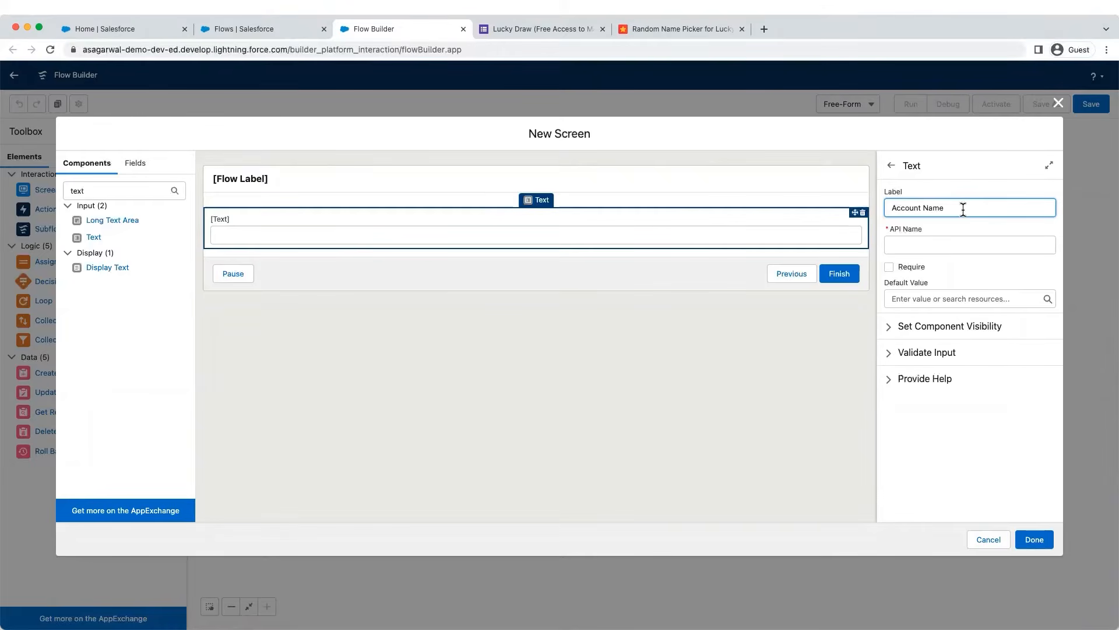
{"action": "left_click", "coordinate": [930, 244]}
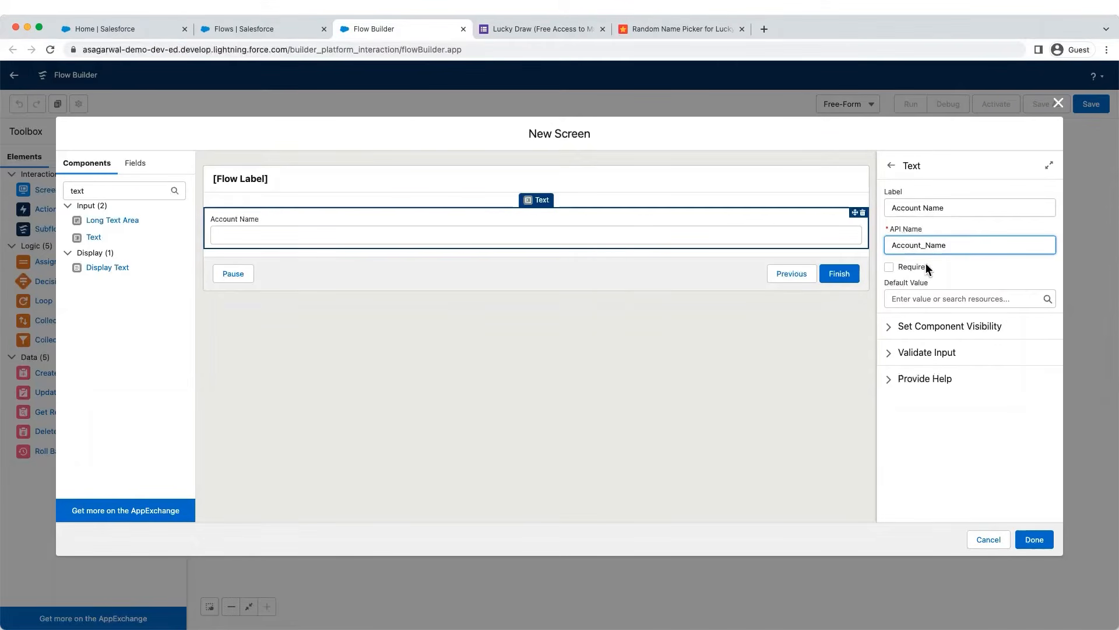
{"action": "left_click", "coordinate": [889, 268]}
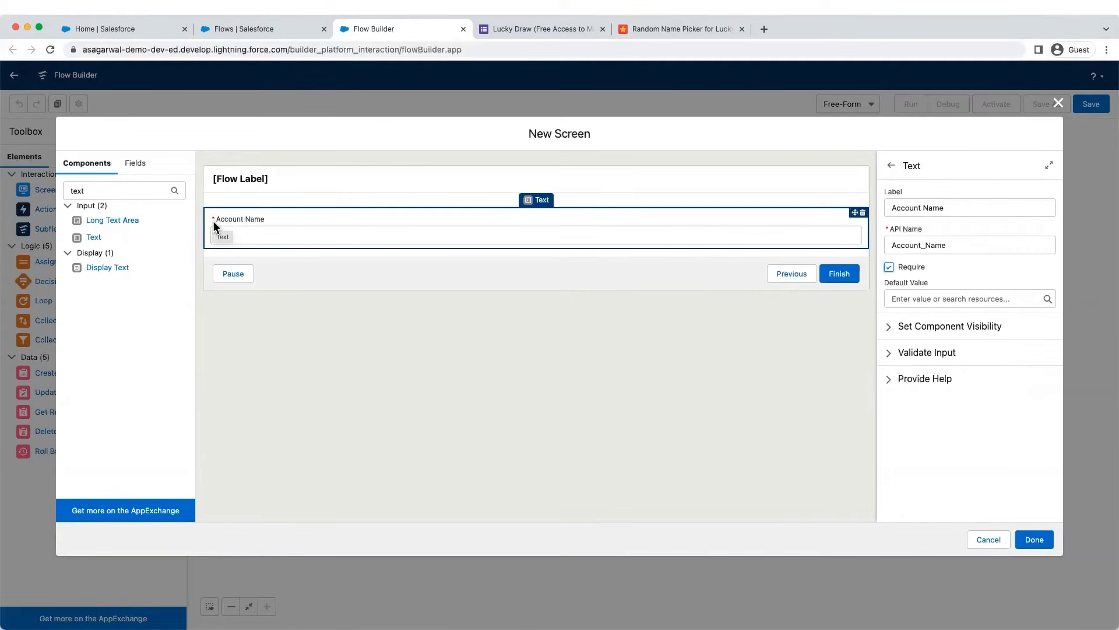
- Find the single-select Picklist component and add it to the screen below the Account Name field
{"action": "left_click", "coordinate": [140, 192]}
{"action": "double_click", "coordinate": [140, 191]}
{"action": "type", "text": "Pickli"}
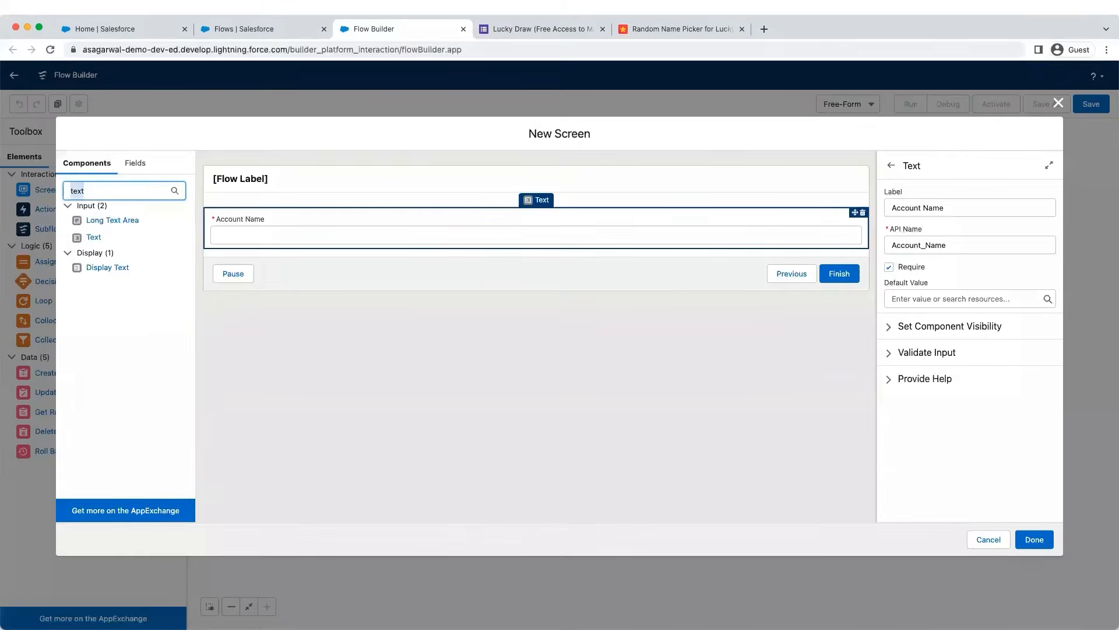
{"action": "type", "text": "st"}
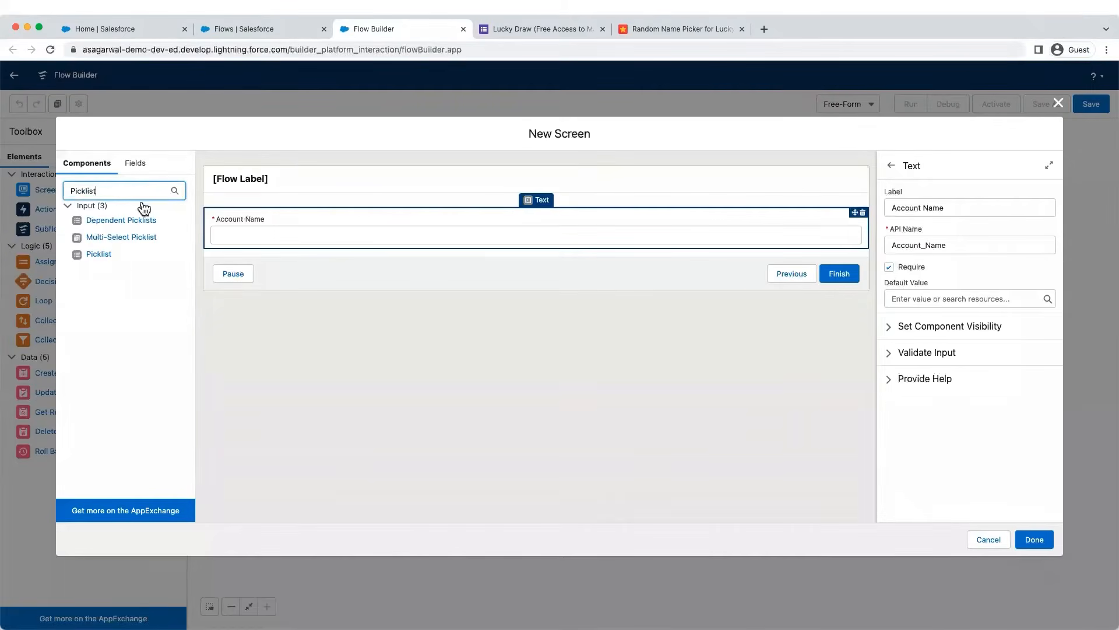
{"action": "left_click", "coordinate": [98, 256]}
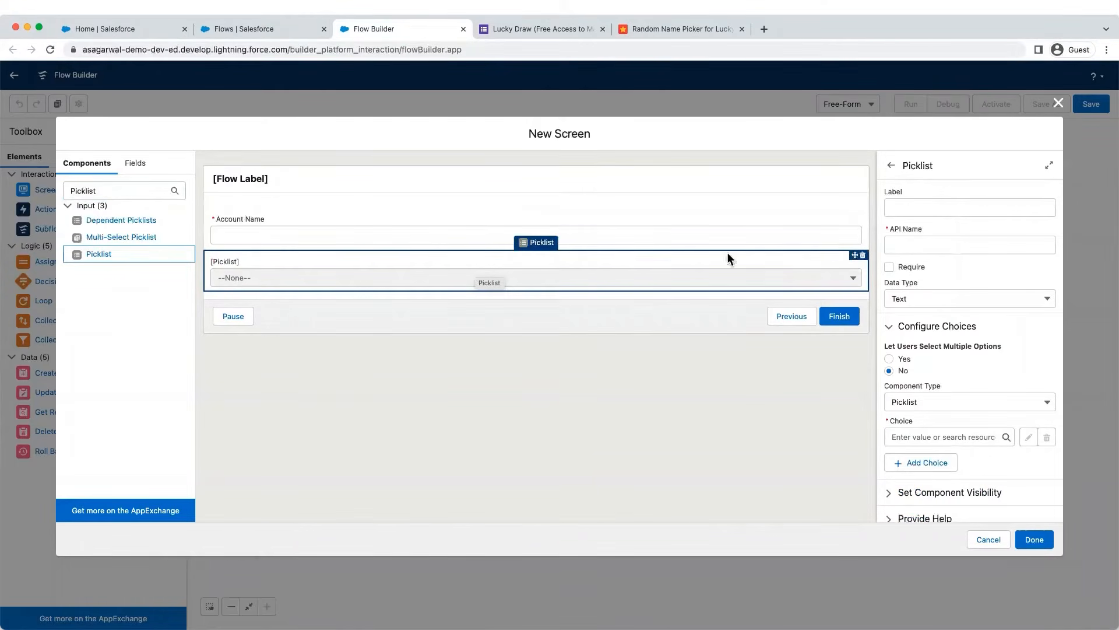
- Label the picklist Account Industry and choose Picklist as its component type
{"action": "left_click", "coordinate": [949, 207]}
{"action": "type", "text": "A"}
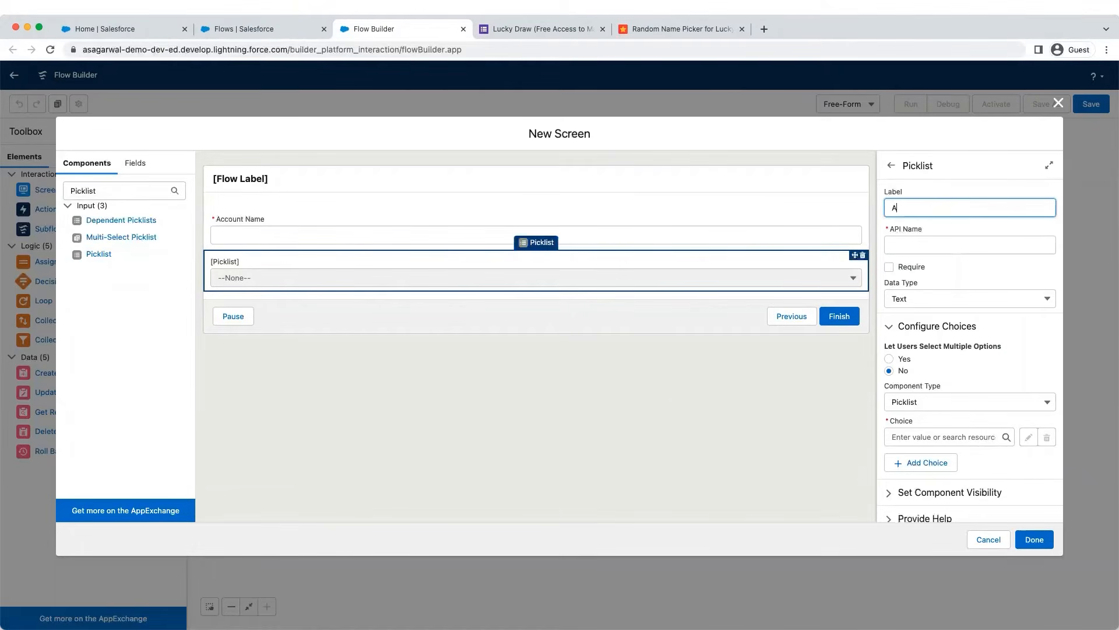
{"action": "type", "text": "ccount Industry"}
{"action": "left_click", "coordinate": [994, 242]}
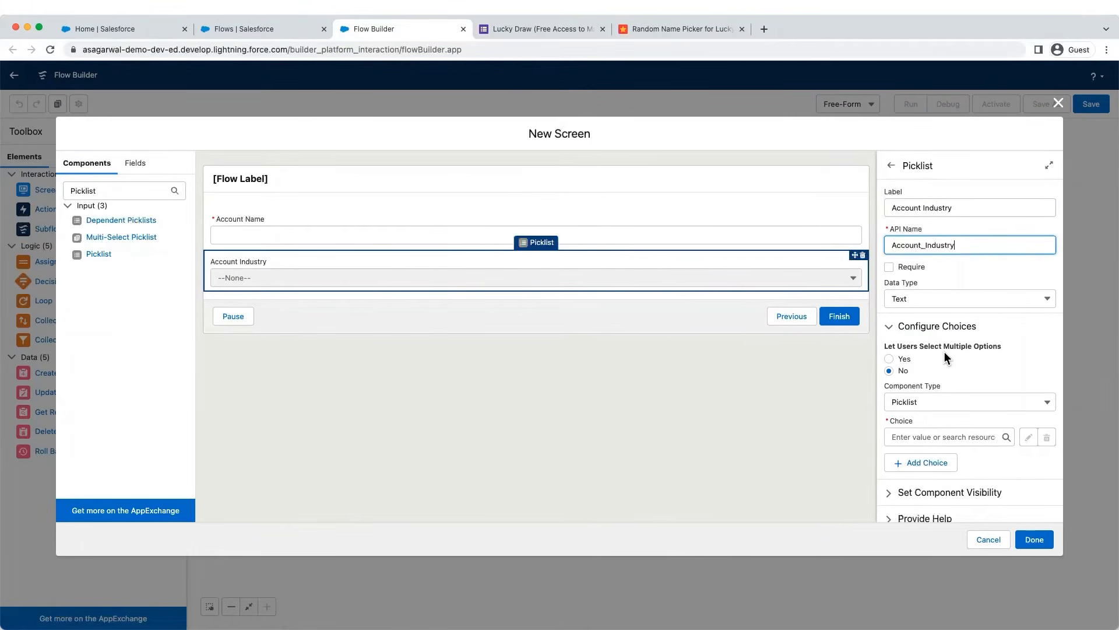
{"action": "scroll", "coordinate": [945, 352], "scroll_direction": "down", "scroll_amount": 1}
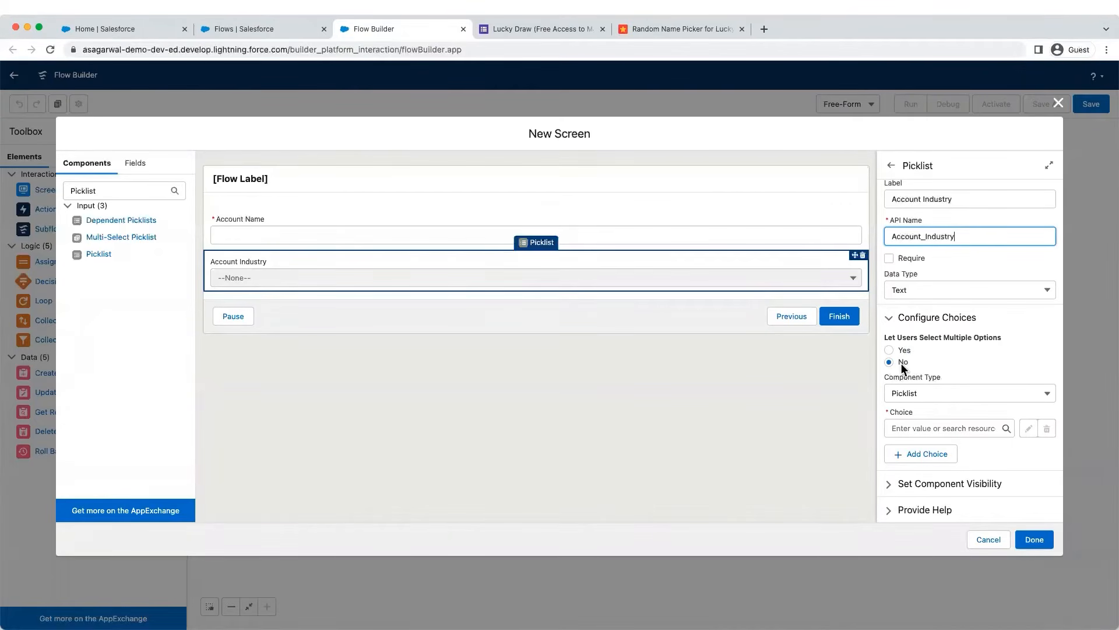
{"action": "left_click", "coordinate": [927, 394]}
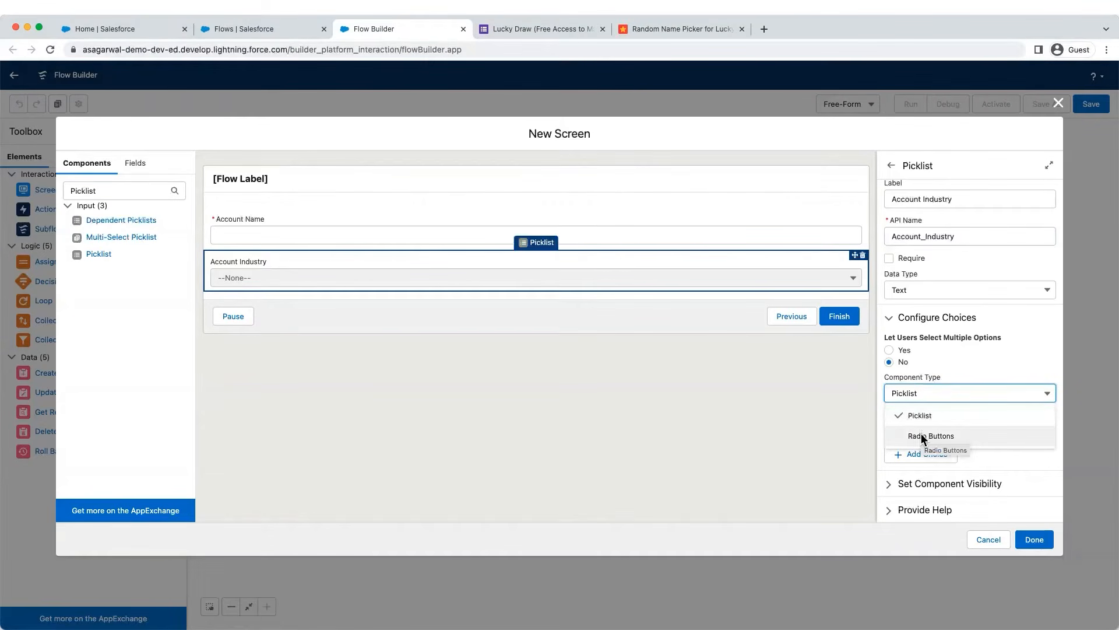
{"action": "left_click", "coordinate": [928, 416]}
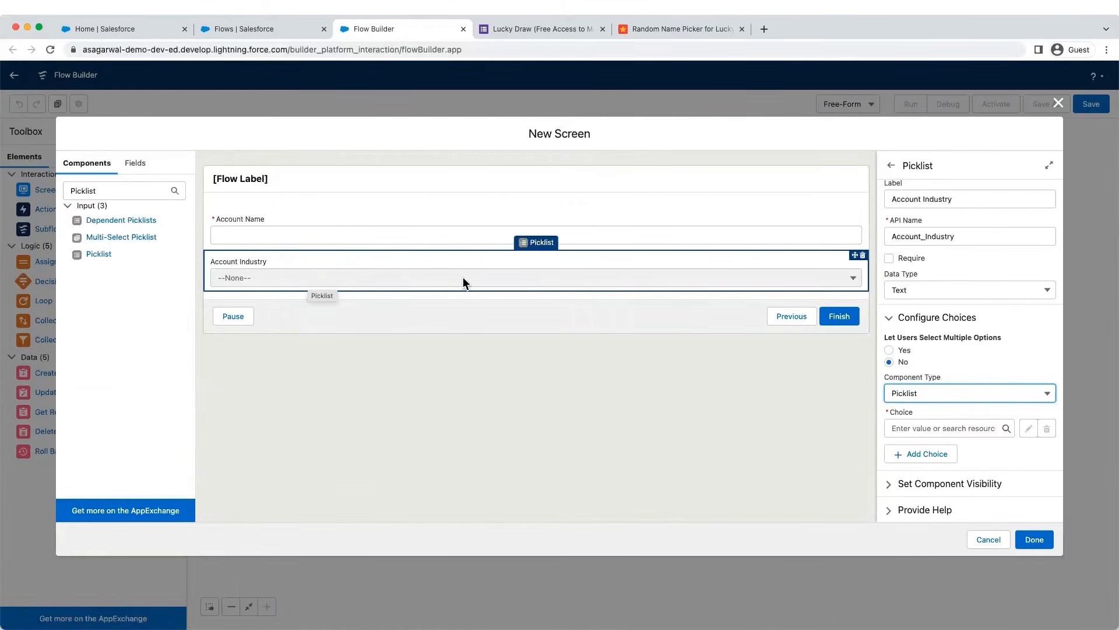
- Start a new choice resource for the Account Industry picklist, with type Picklist Choice Set and API name AccountIndustry
{"action": "left_click", "coordinate": [913, 429]}
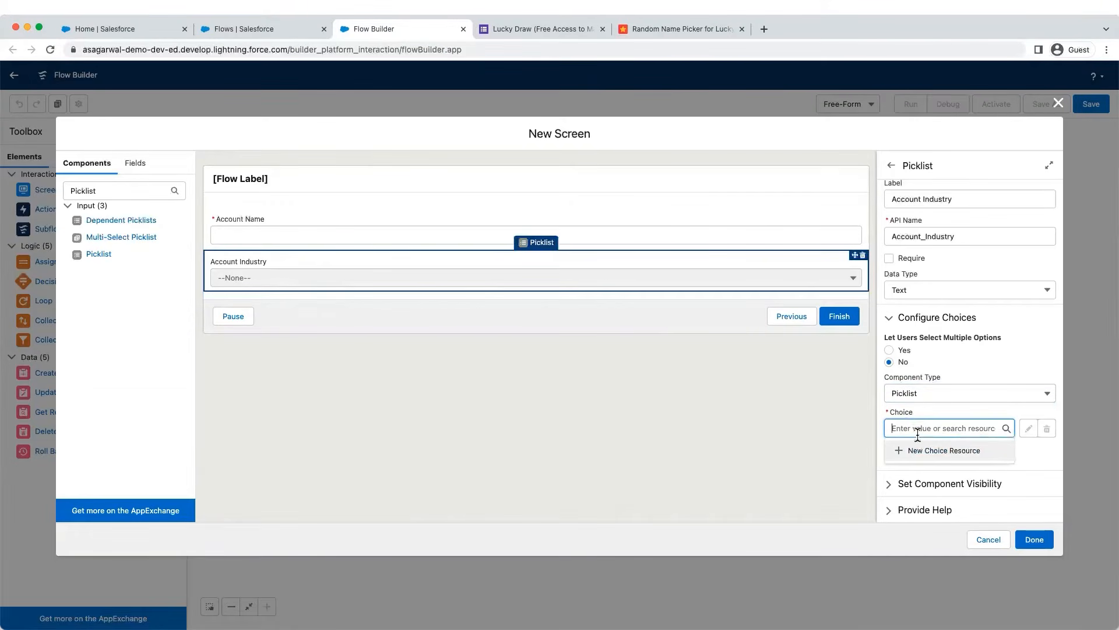
{"action": "left_click", "coordinate": [942, 455]}
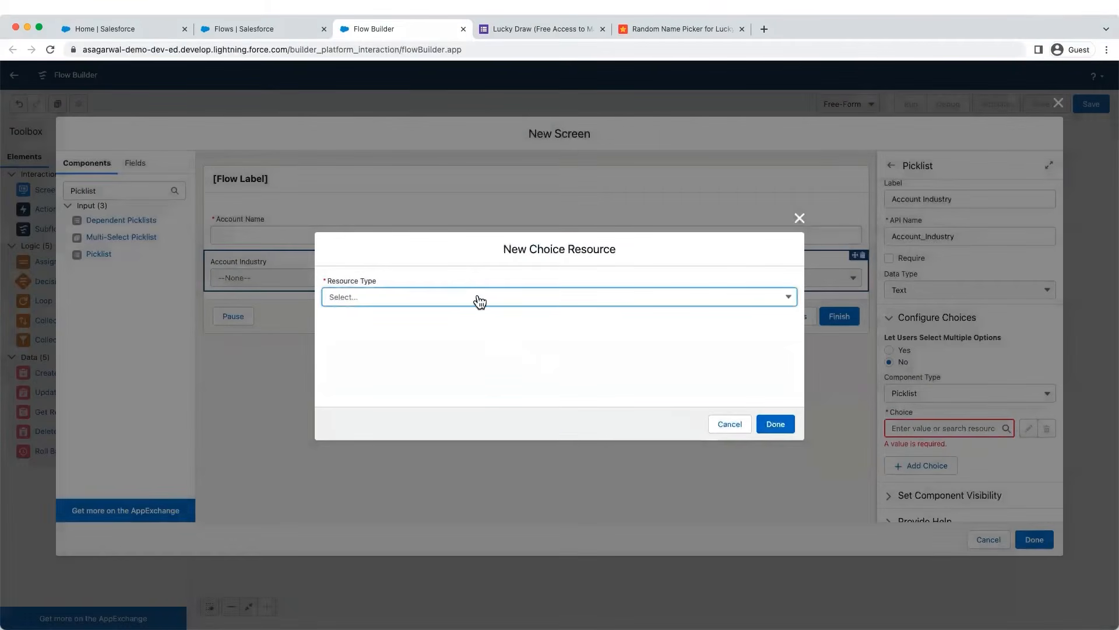
{"action": "left_click", "coordinate": [478, 300]}
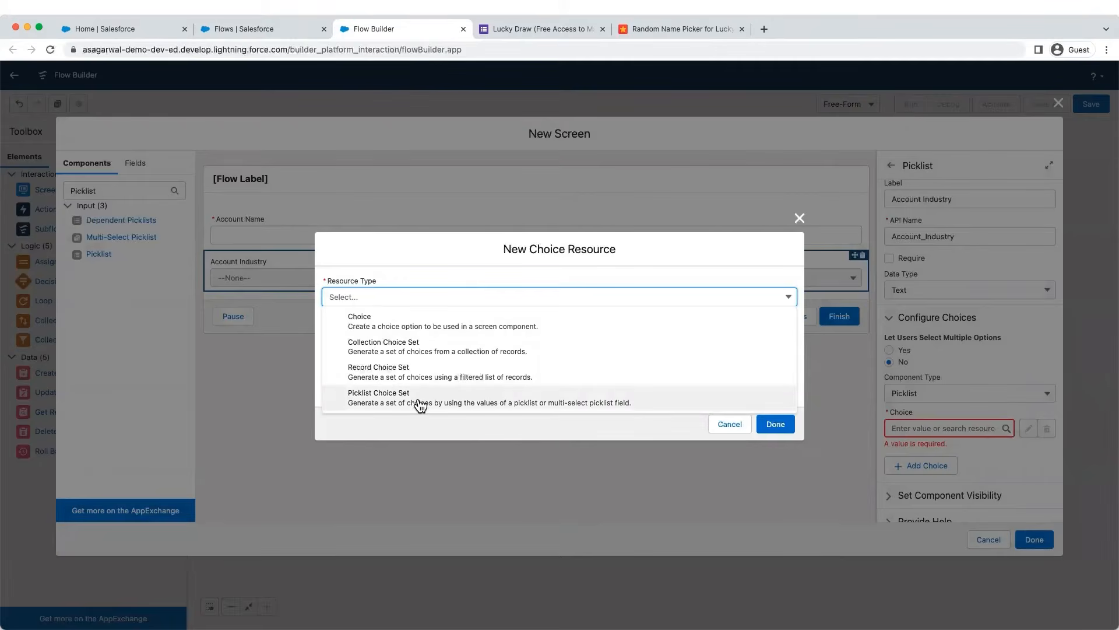
{"action": "left_click", "coordinate": [458, 401]}
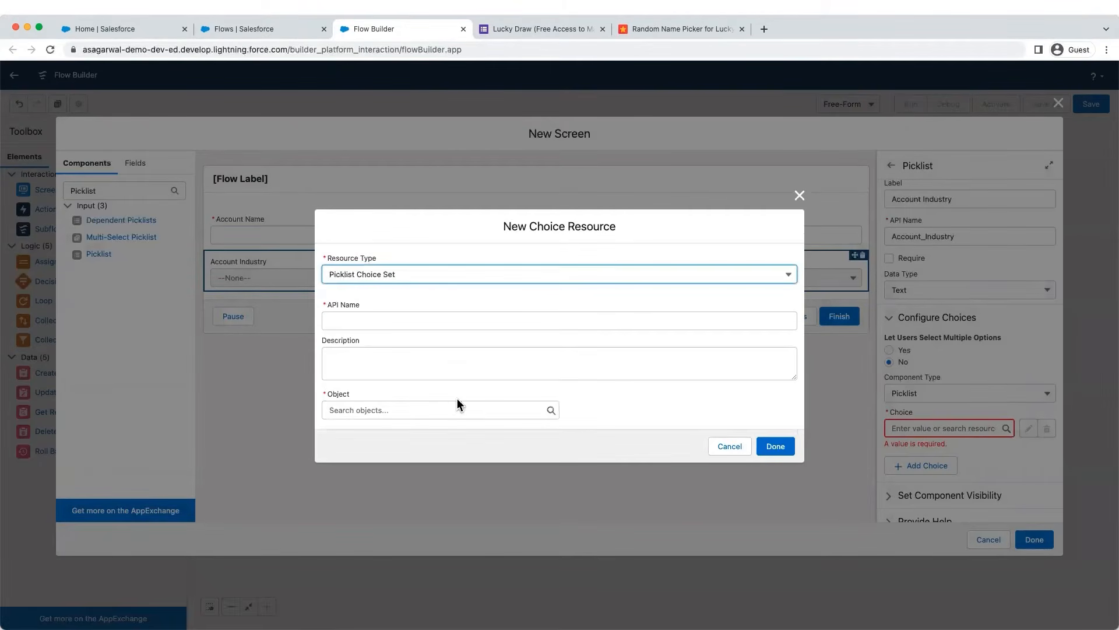
{"action": "left_click", "coordinate": [360, 324]}
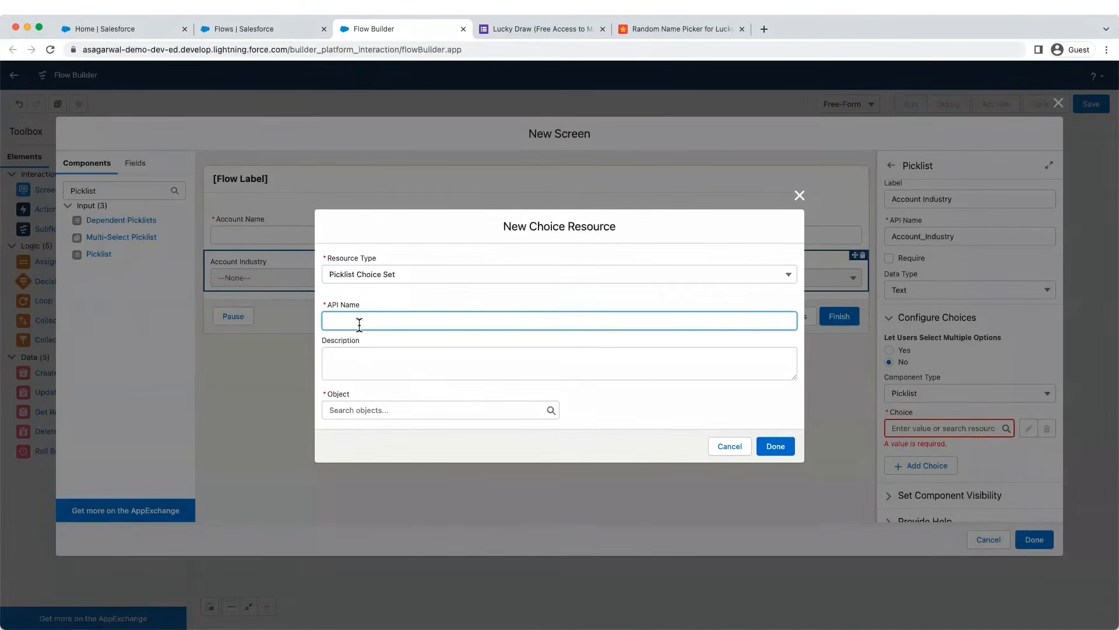
{"action": "type", "text": "AccountIndustry"}
- Base the AccountIndustry choice set on the Account object with the Picklist data type
{"action": "left_click", "coordinate": [358, 411]}
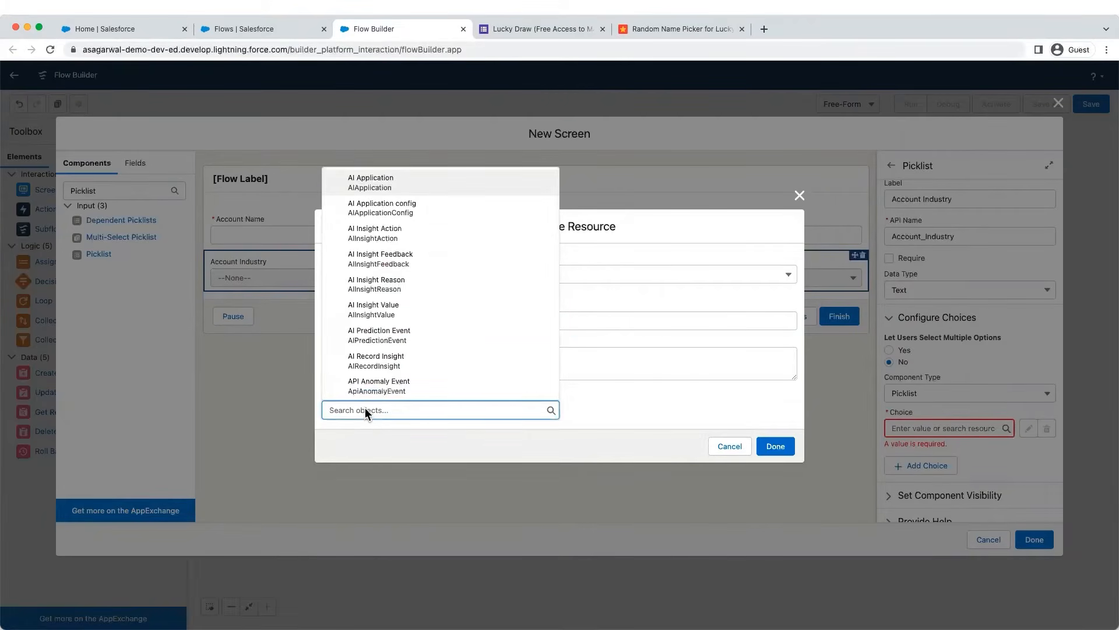
{"action": "type", "text": "Account"}
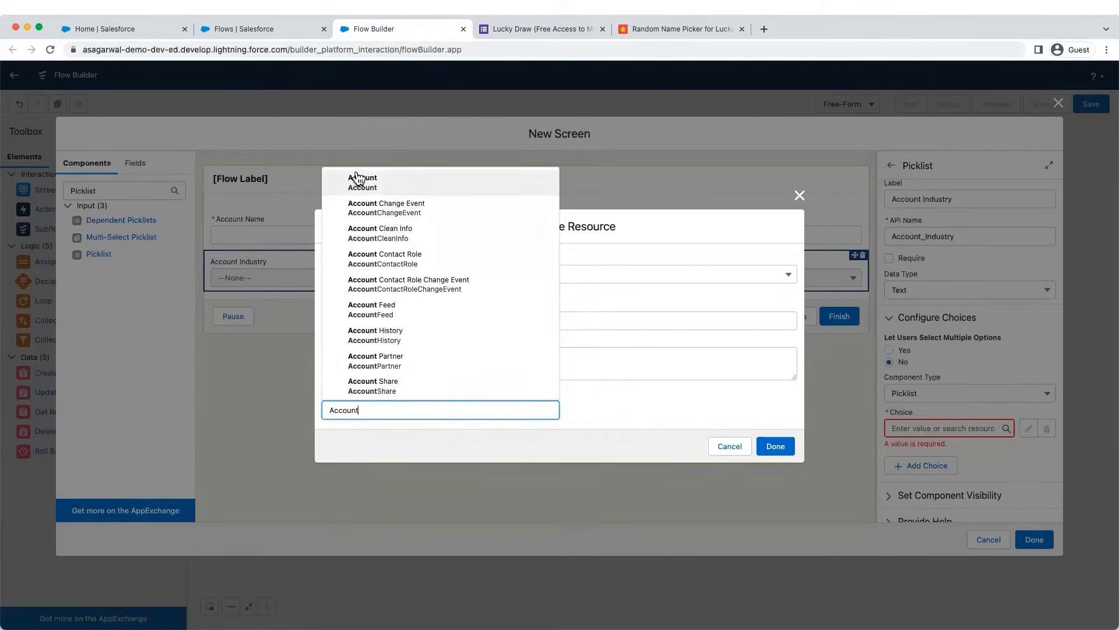
{"action": "left_click", "coordinate": [390, 186]}
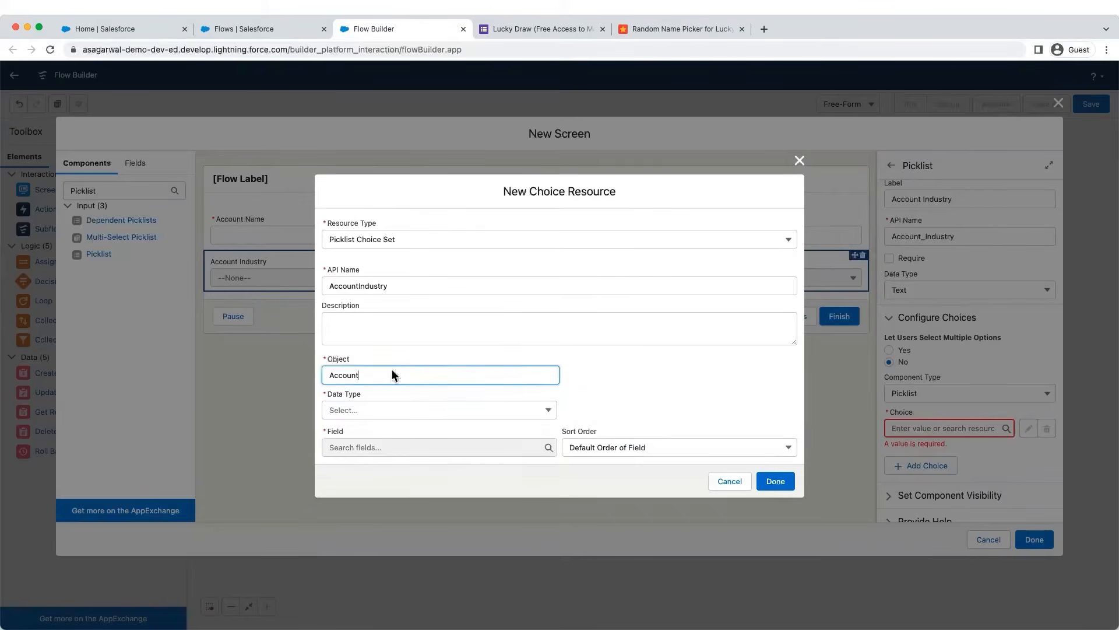
{"action": "left_click", "coordinate": [363, 416]}
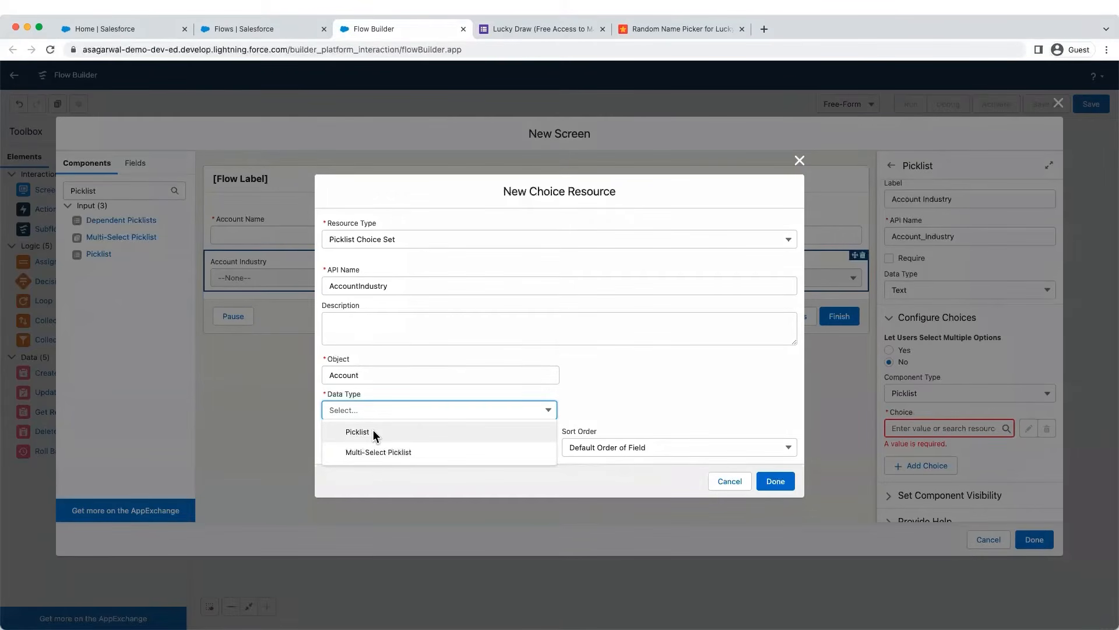
{"action": "left_click", "coordinate": [373, 432]}
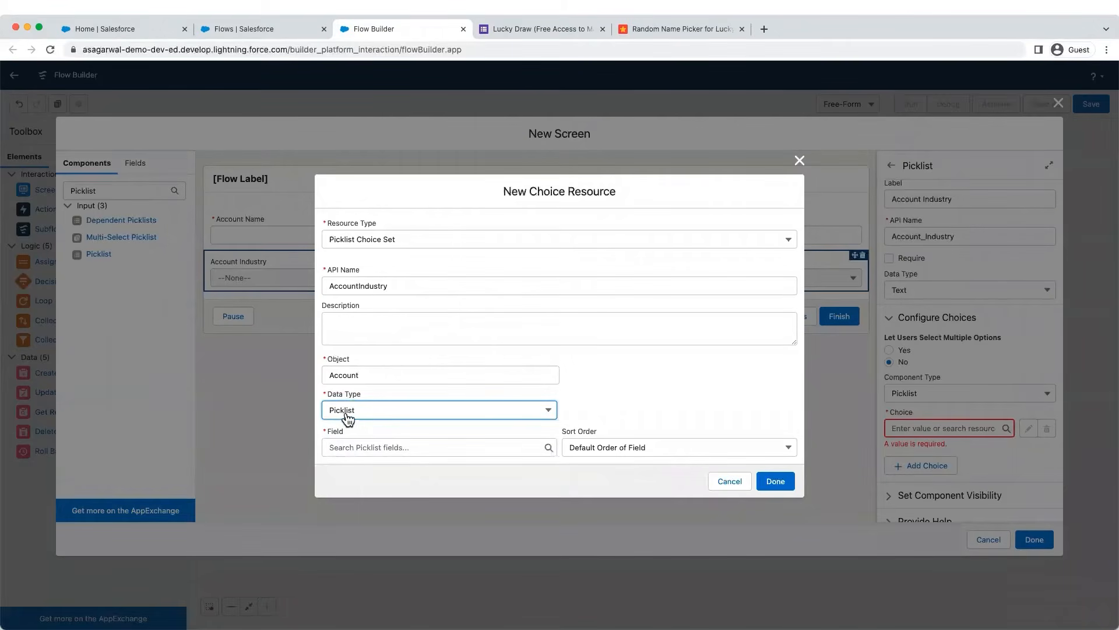
- Select Industry as the source field of the choice set and finish the choice resource
{"action": "left_click", "coordinate": [354, 447]}
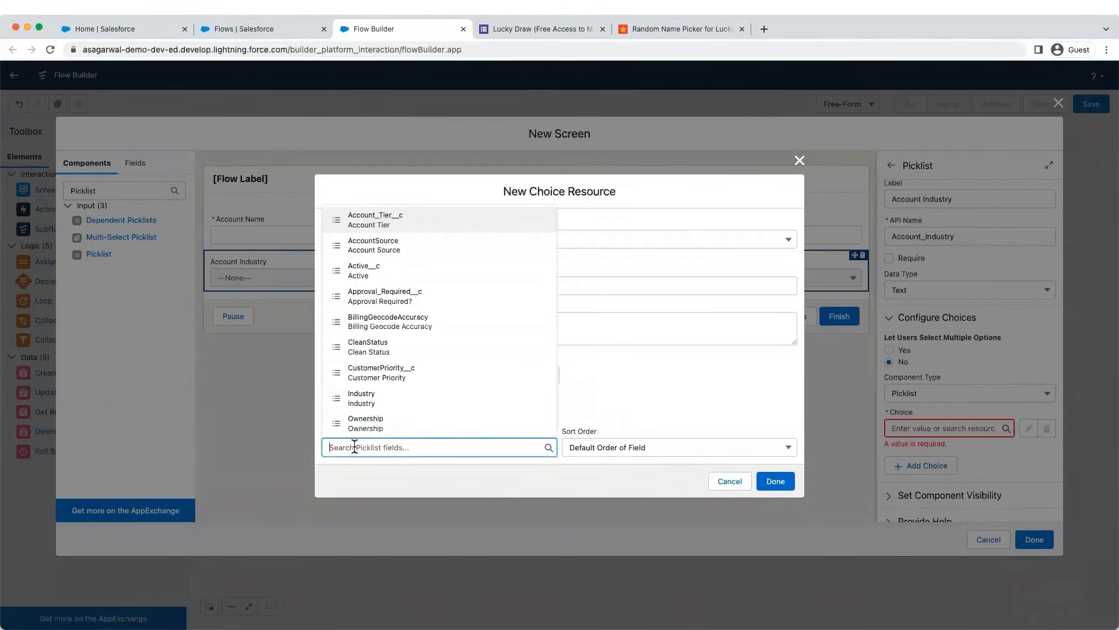
{"action": "type", "text": "In"}
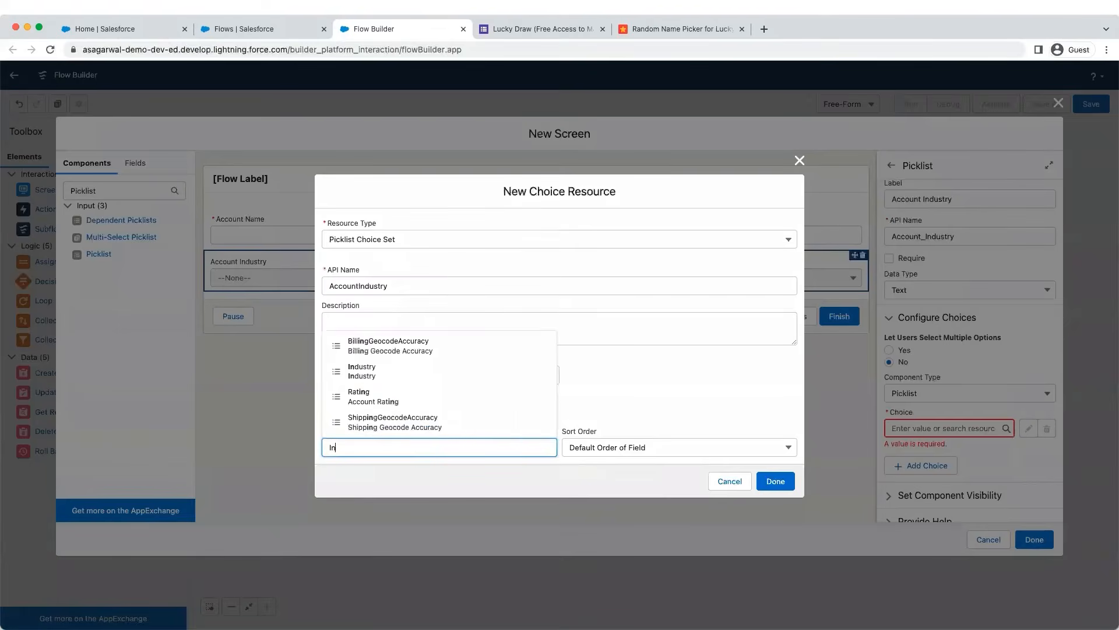
{"action": "type", "text": "dus"}
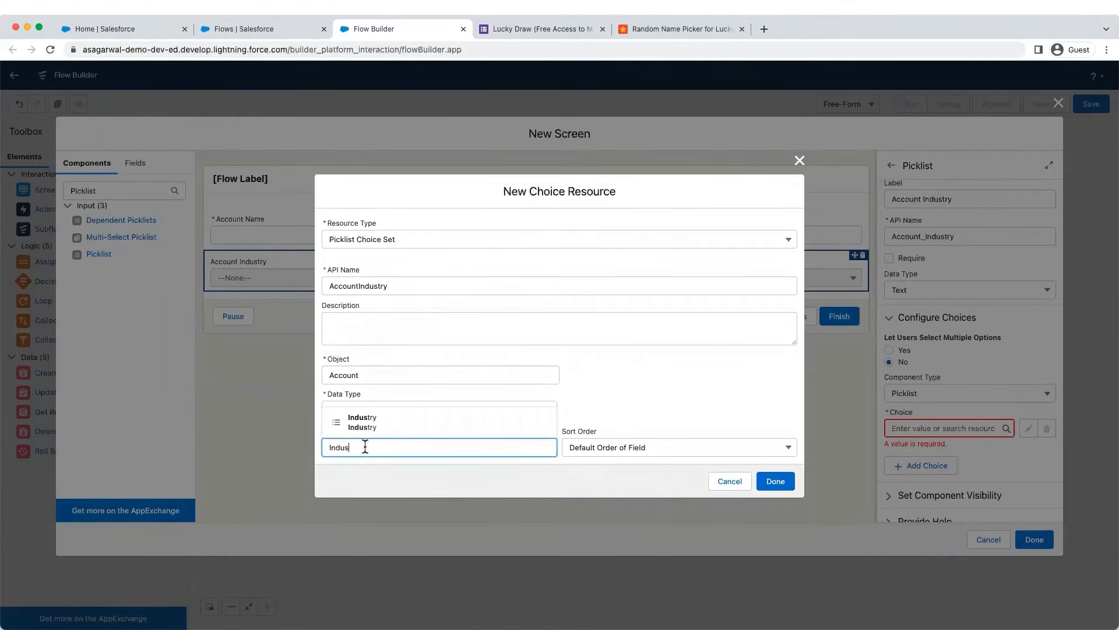
{"action": "left_click", "coordinate": [387, 426]}
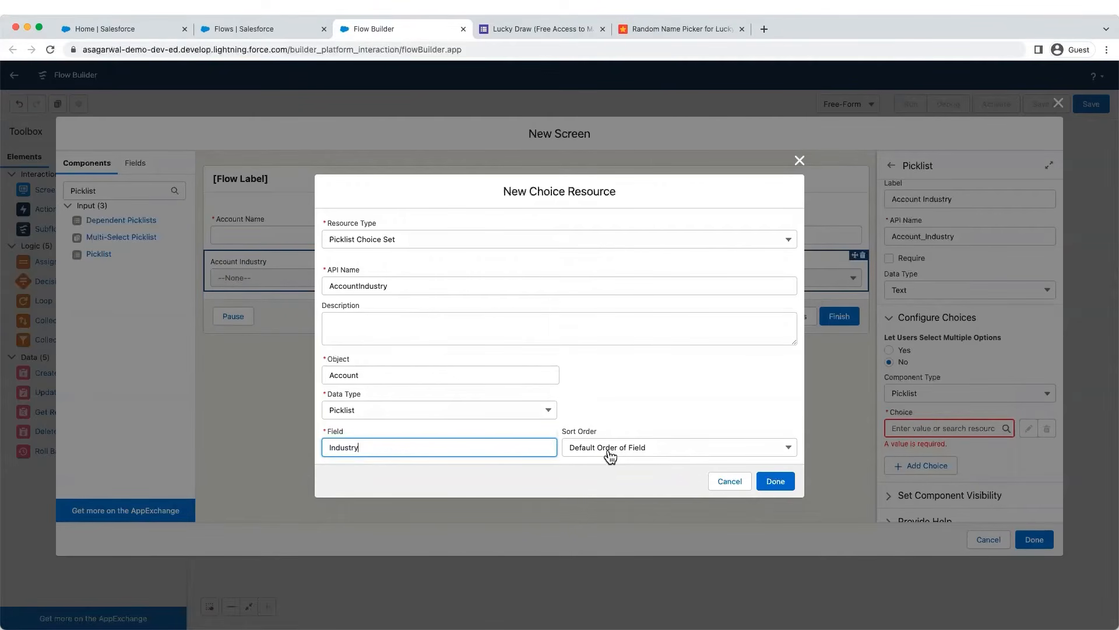
{"action": "left_click", "coordinate": [769, 481]}
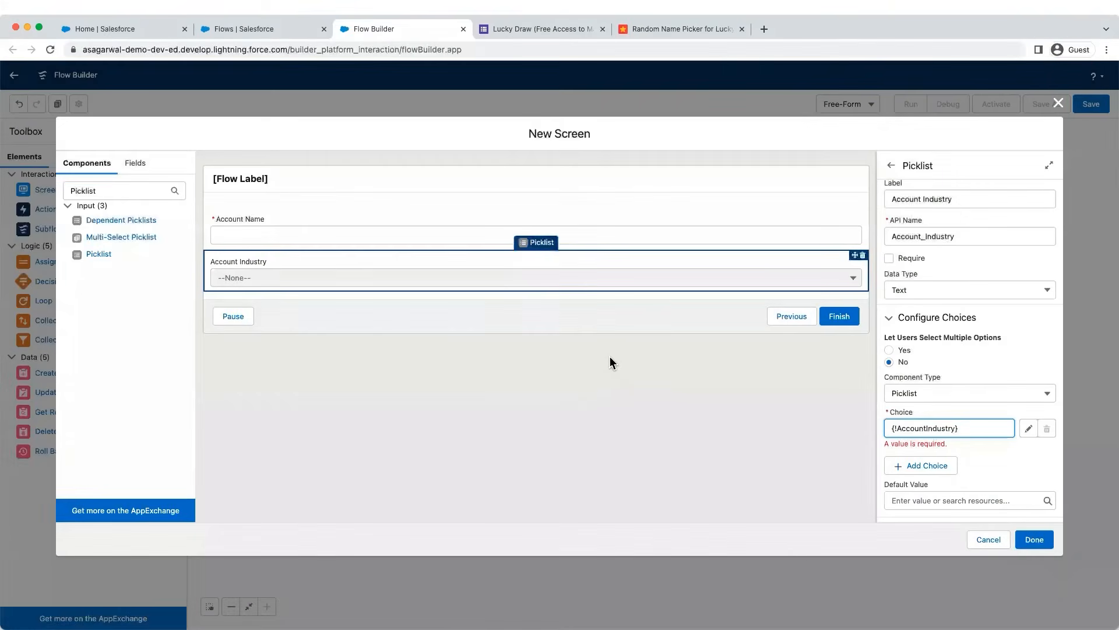
- Finish the Account Form screen and connect the Start element to it, aligned directly beneath Start
{"action": "left_click", "coordinate": [516, 355]}
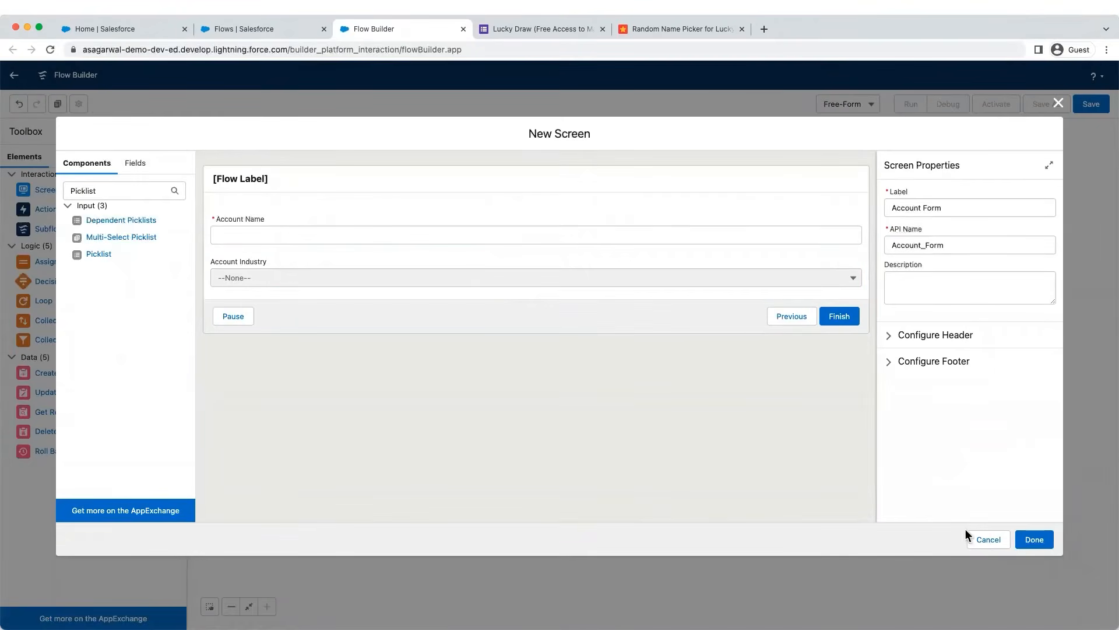
{"action": "left_click", "coordinate": [1033, 540]}
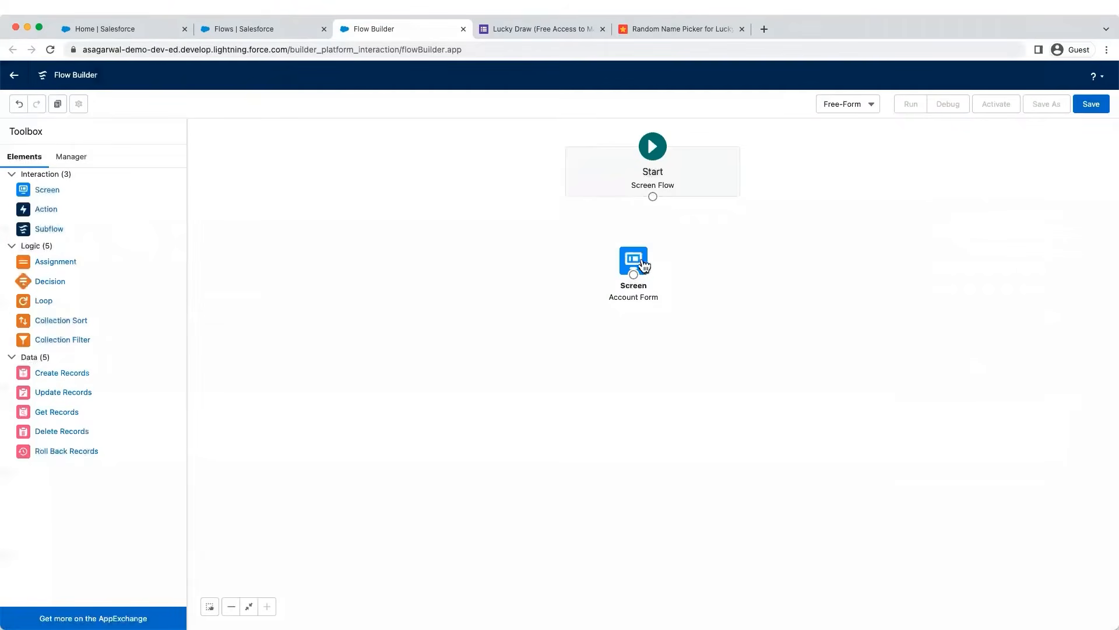
{"action": "mouse_move", "coordinate": [644, 266]}
{"action": "left_mouse_down"}
{"action": "mouse_move", "coordinate": [677, 265]}
{"action": "mouse_move", "coordinate": [655, 274]}
{"action": "left_mouse_up"}
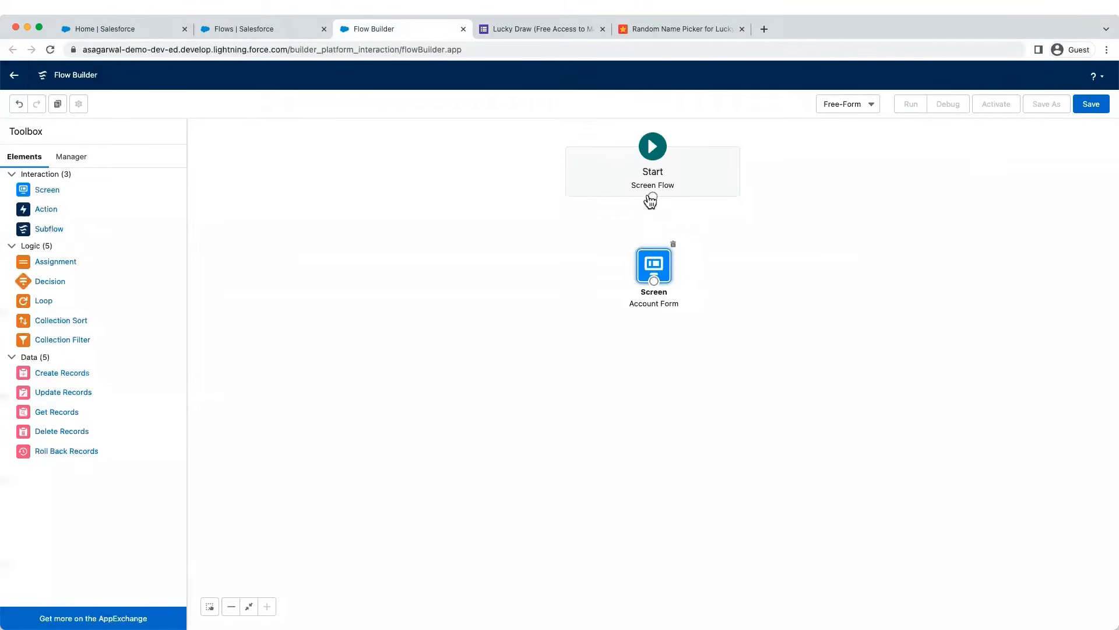
{"action": "mouse_move", "coordinate": [653, 199]}
{"action": "left_mouse_down"}
{"action": "mouse_move", "coordinate": [656, 223]}
{"action": "mouse_move", "coordinate": [654, 203]}
{"action": "left_mouse_up"}
{"action": "left_click_drag", "start_coordinate": [655, 269], "coordinate": [656, 269]}
{"action": "left_click_drag", "start_coordinate": [652, 269], "coordinate": [651, 264]}
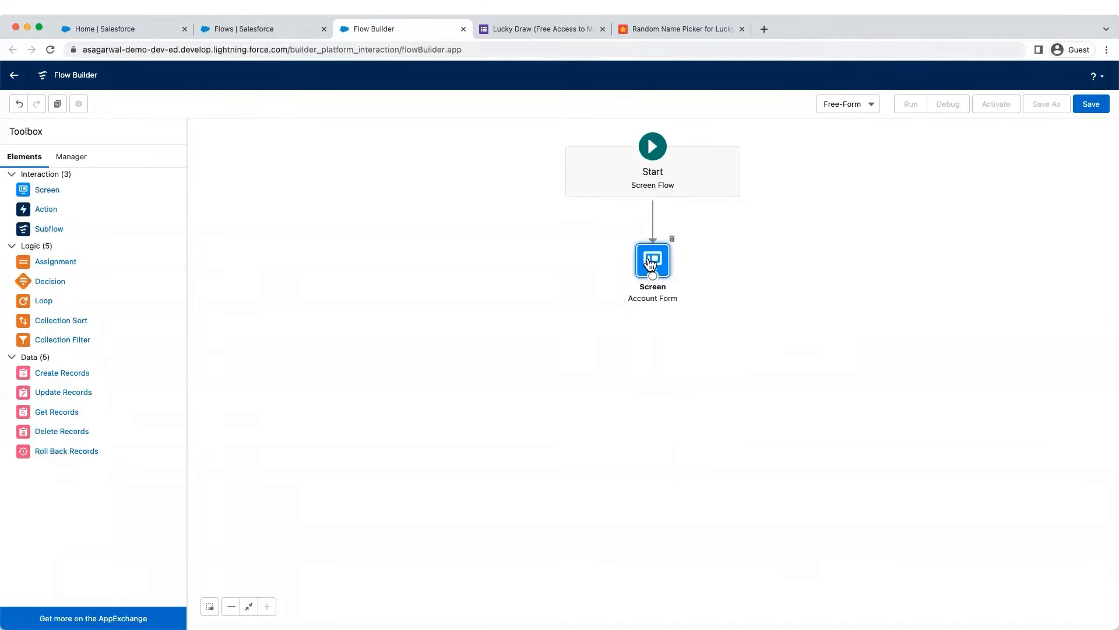
- Save the flow with the label Simple Account Form and the API name Simple_Account_Form
{"action": "left_click", "coordinate": [1091, 105]}
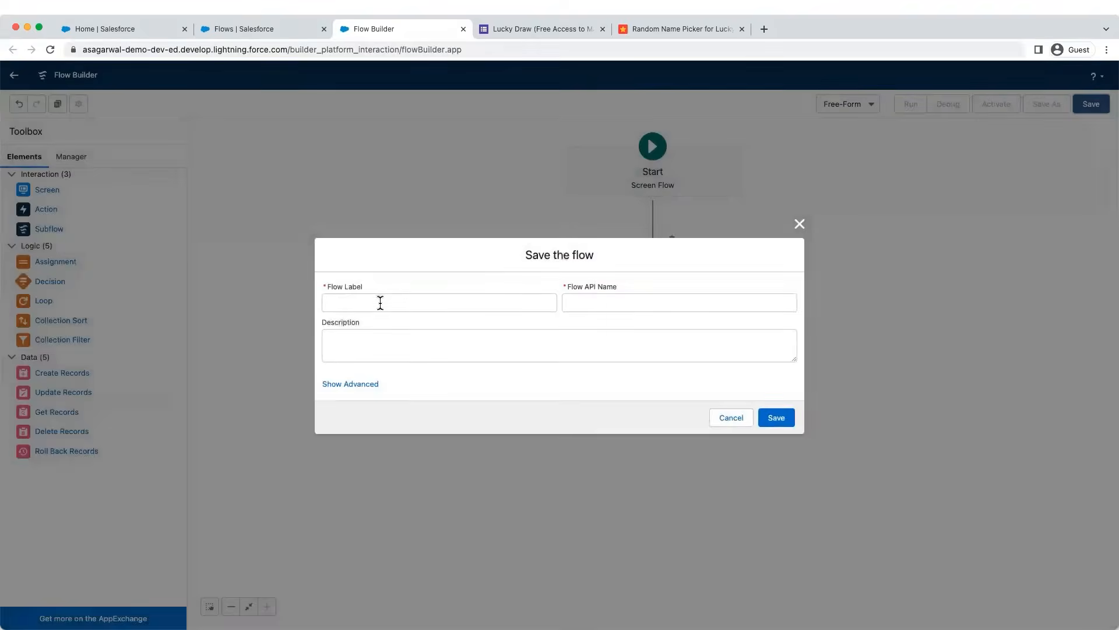
{"action": "left_click", "coordinate": [380, 302]}
{"action": "type", "text": "Sin"}
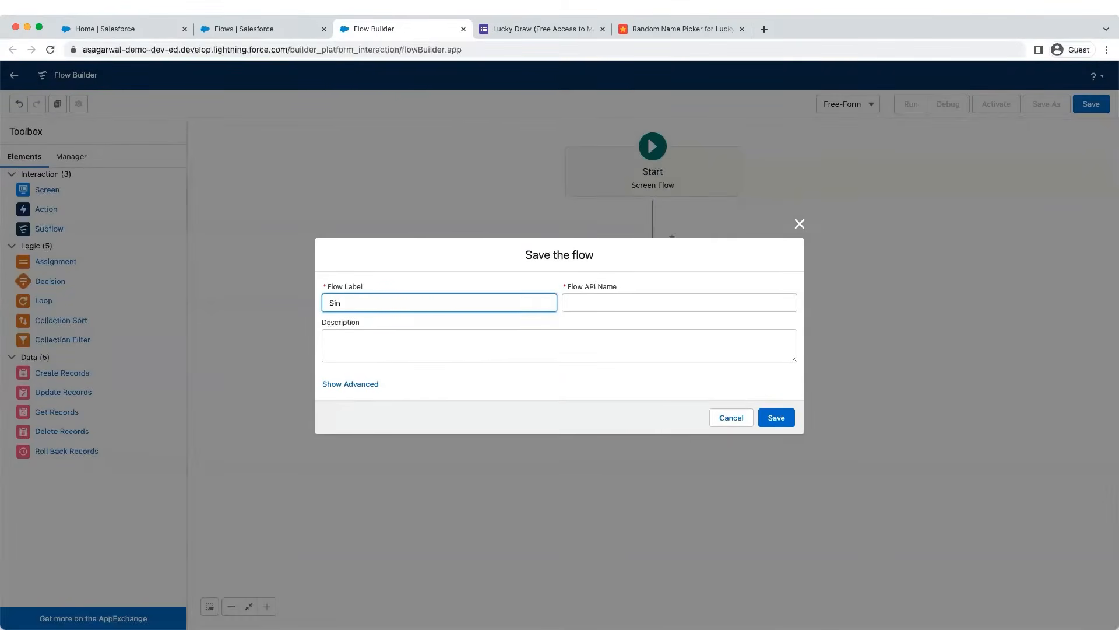
{"action": "type", "text": "mple Account Form"}
{"action": "key", "text": "Tab"}
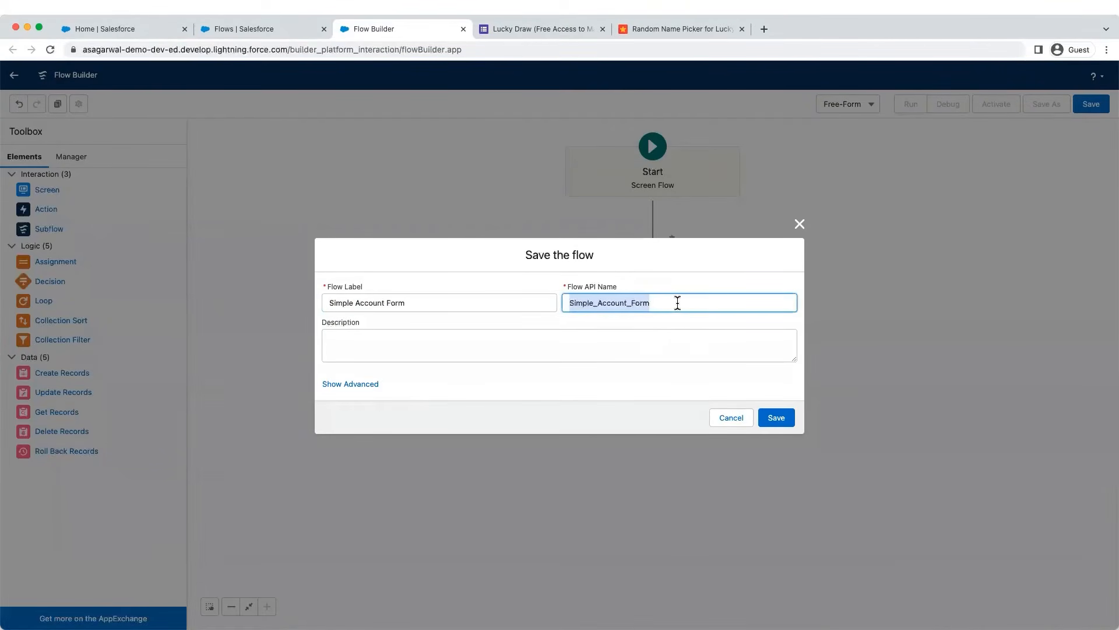
{"action": "left_click", "coordinate": [778, 424]}
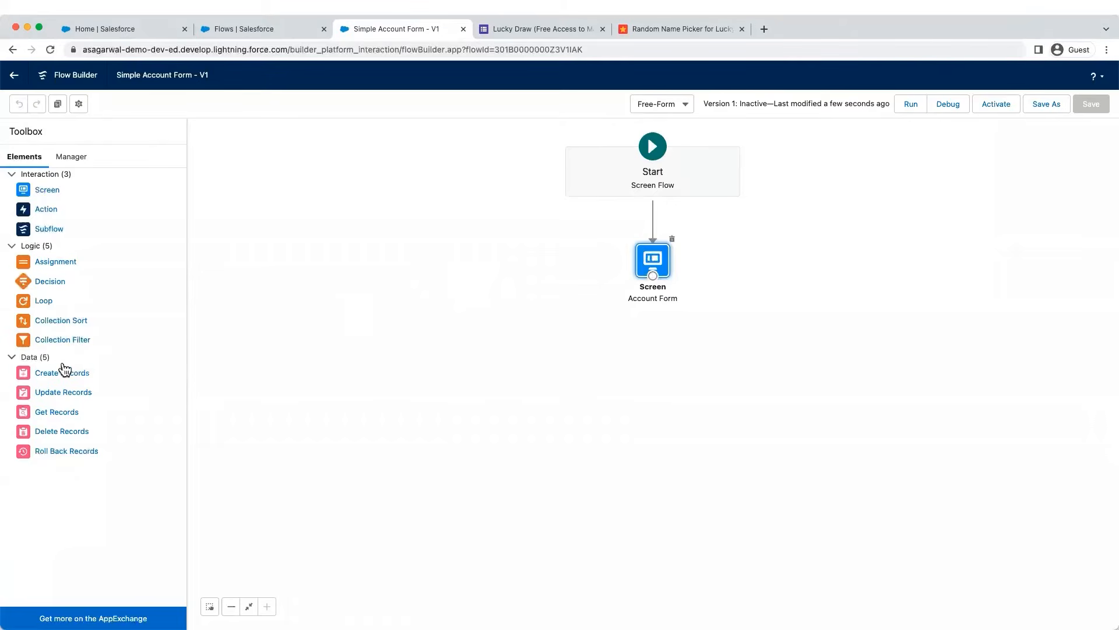
- Add a Create Records element below the Account Form screen and label it Create Account Record
{"action": "left_click_drag", "start_coordinate": [41, 379], "coordinate": [647, 353]}
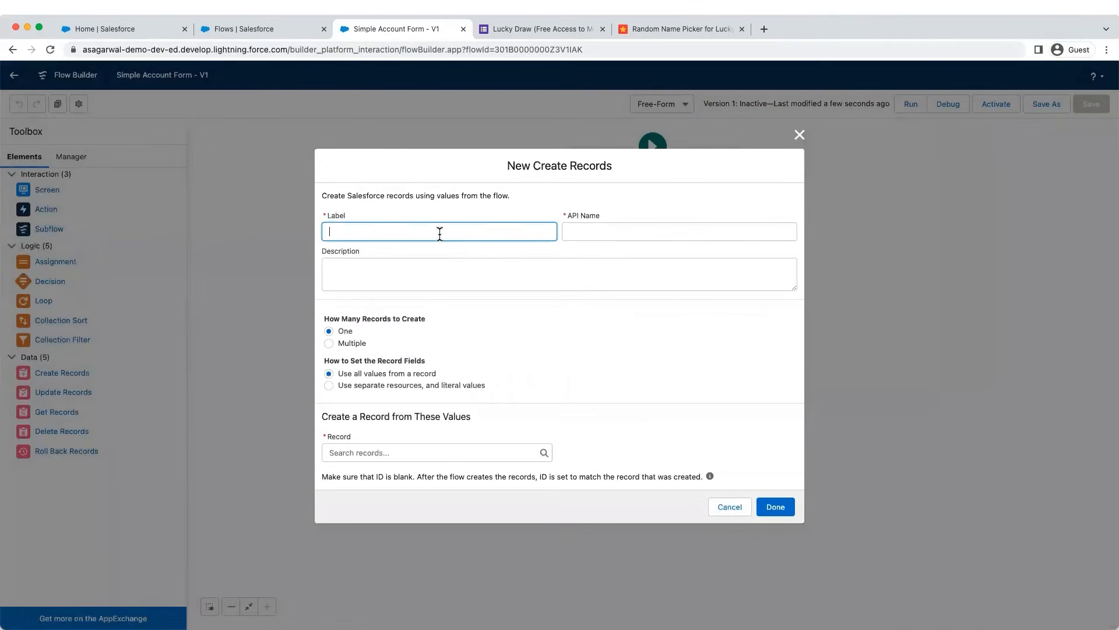
{"action": "type", "text": "Create Account Record"}
{"action": "key", "text": "Tab"}
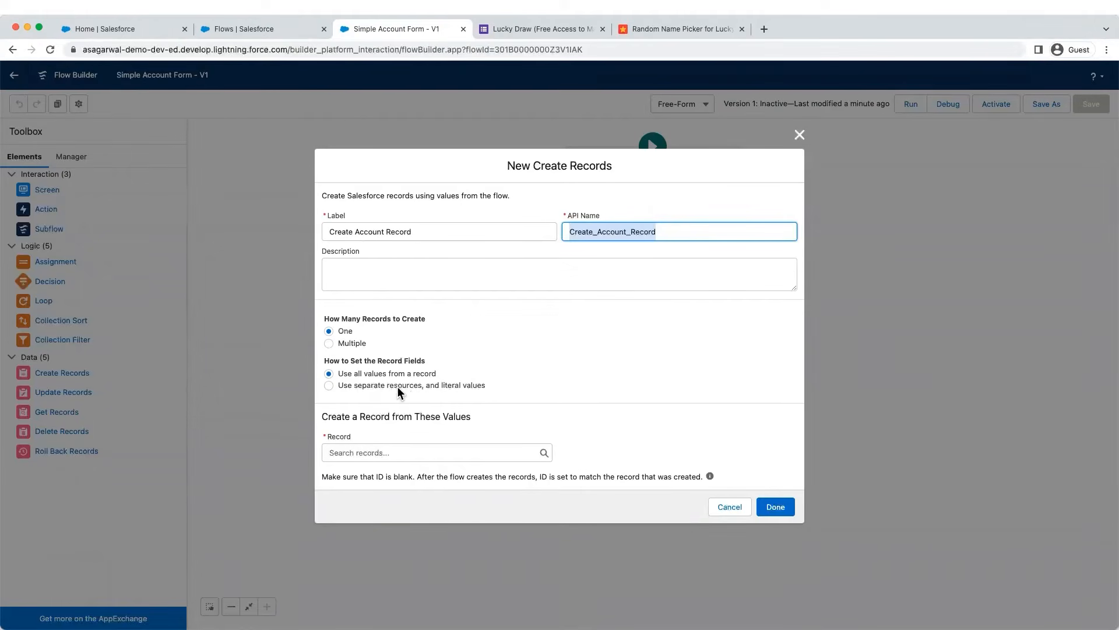
- Have the record fields set from separate resources and literal values, with Account as the object to create
{"action": "left_click", "coordinate": [329, 386]}
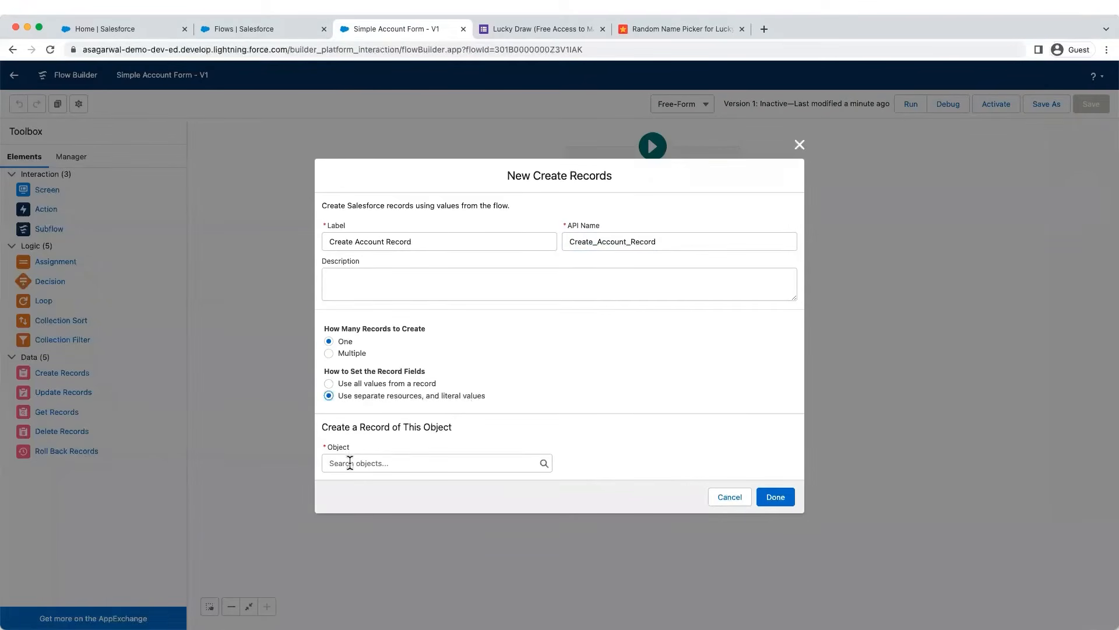
{"action": "left_click", "coordinate": [350, 464]}
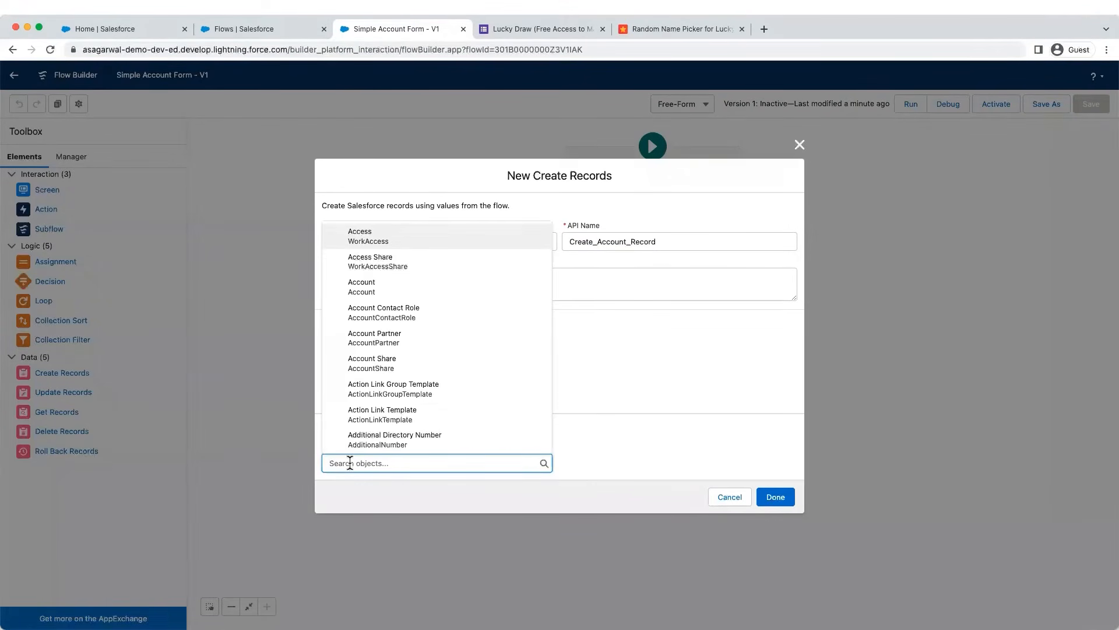
{"action": "left_click", "coordinate": [368, 292]}
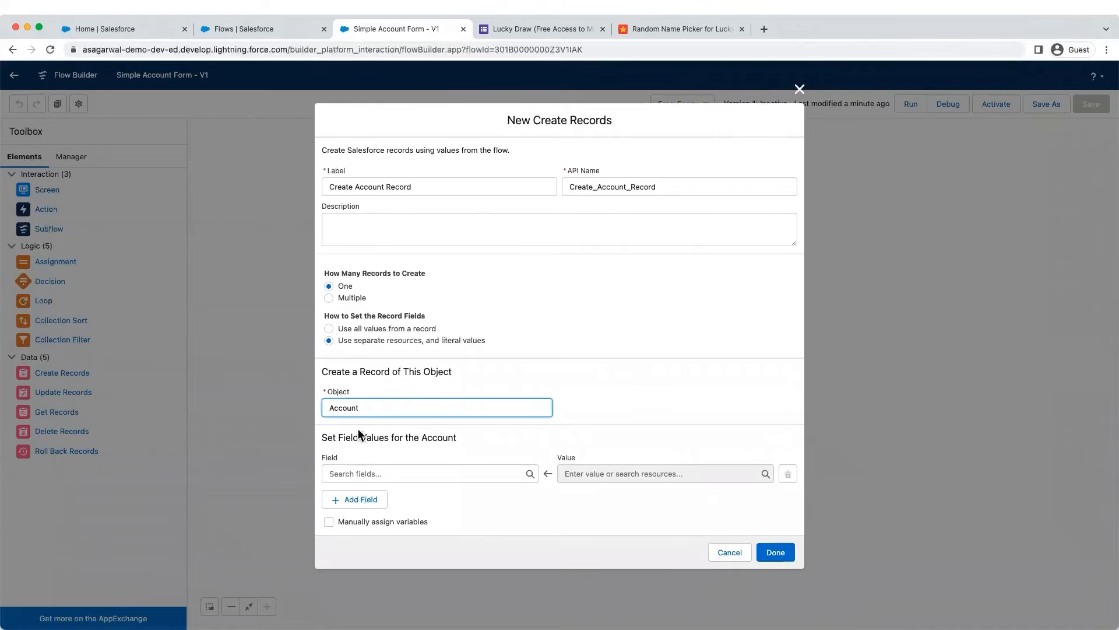
- Map the account's Name field to the Account_Name screen component
{"action": "left_click", "coordinate": [359, 469]}
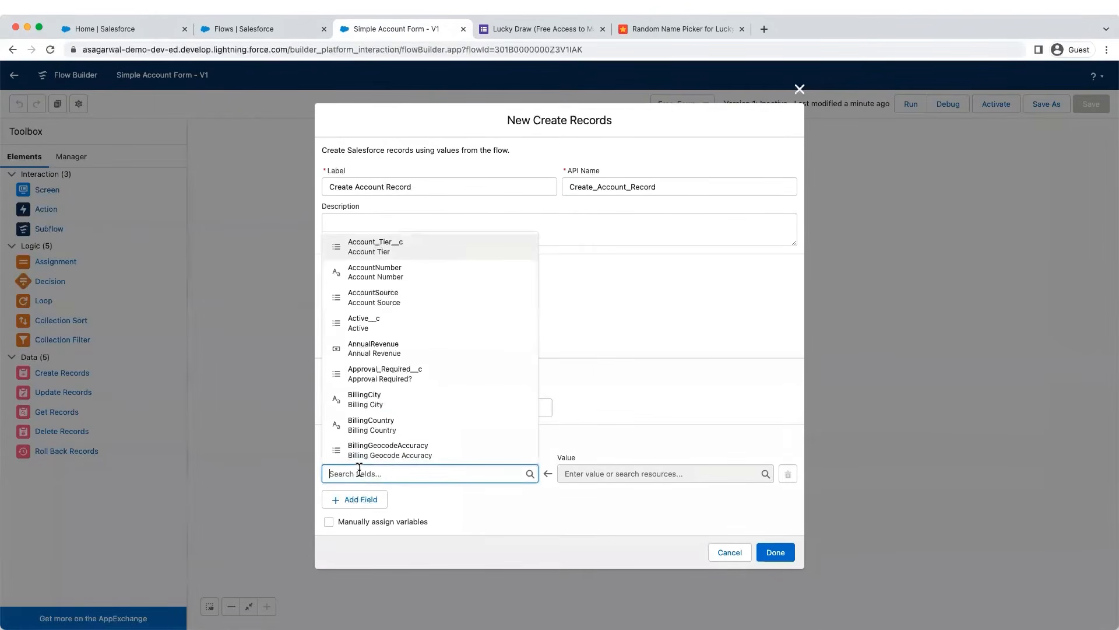
{"action": "type", "text": "name"}
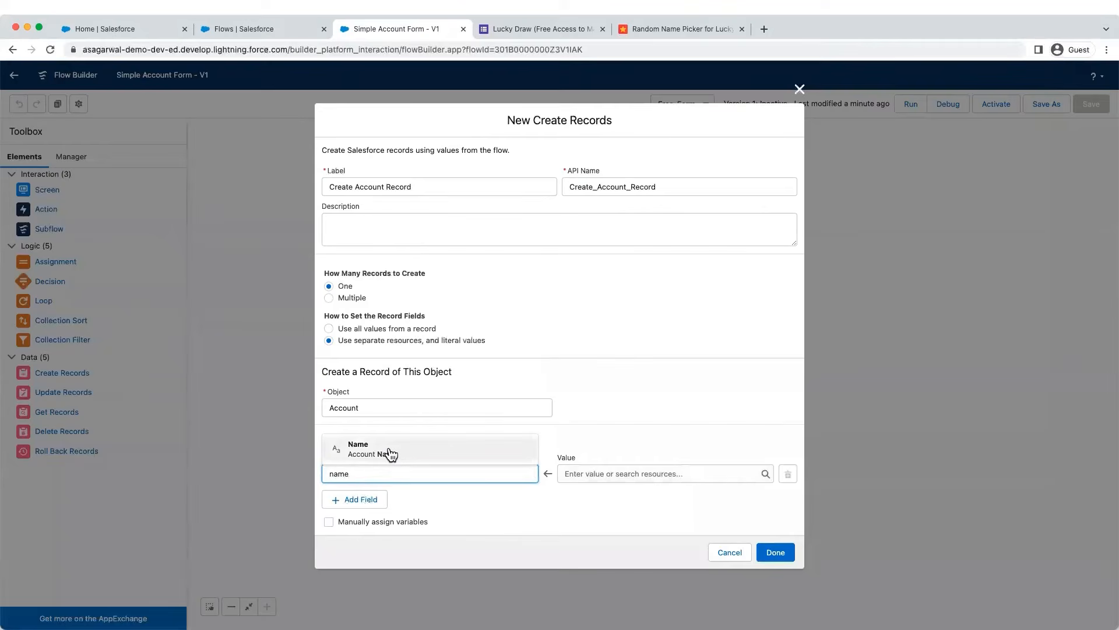
{"action": "left_click", "coordinate": [389, 452]}
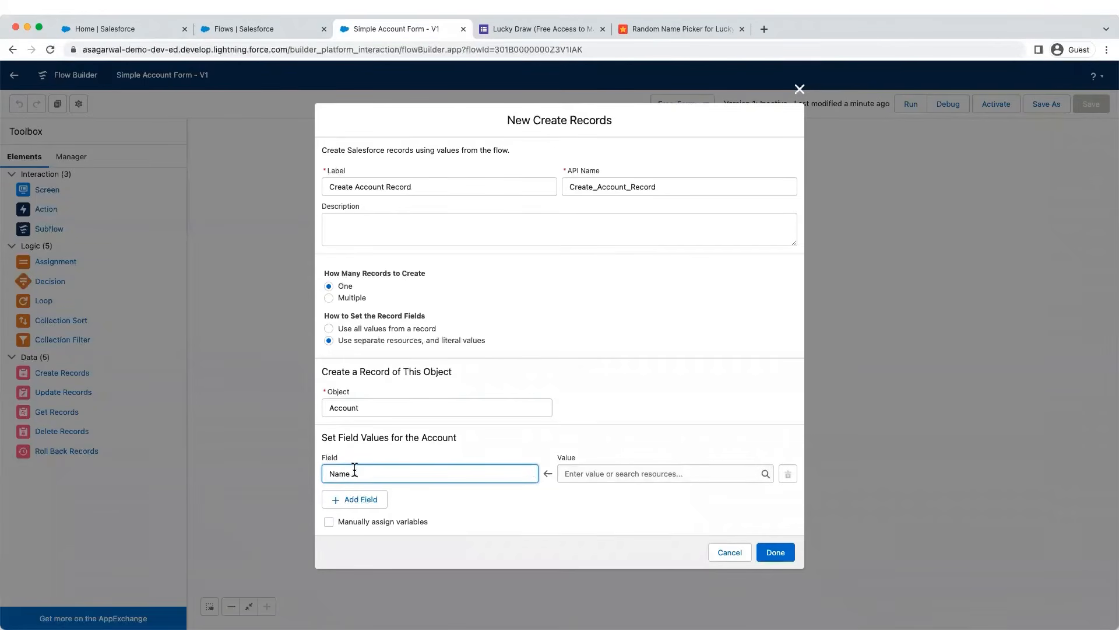
{"action": "left_click", "coordinate": [587, 473]}
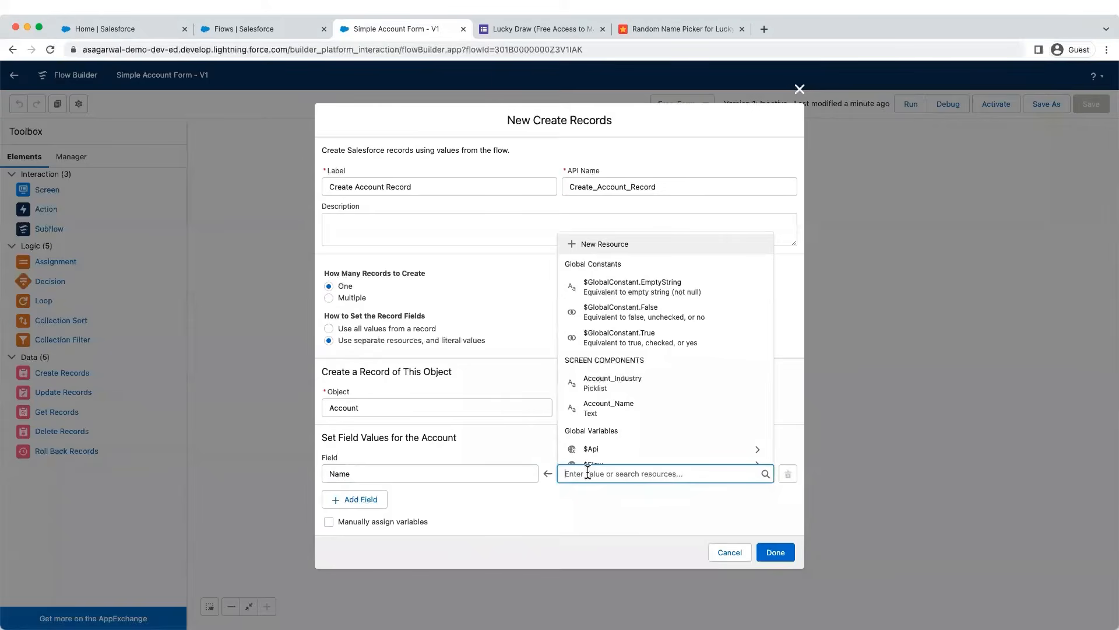
{"action": "left_click", "coordinate": [608, 408]}
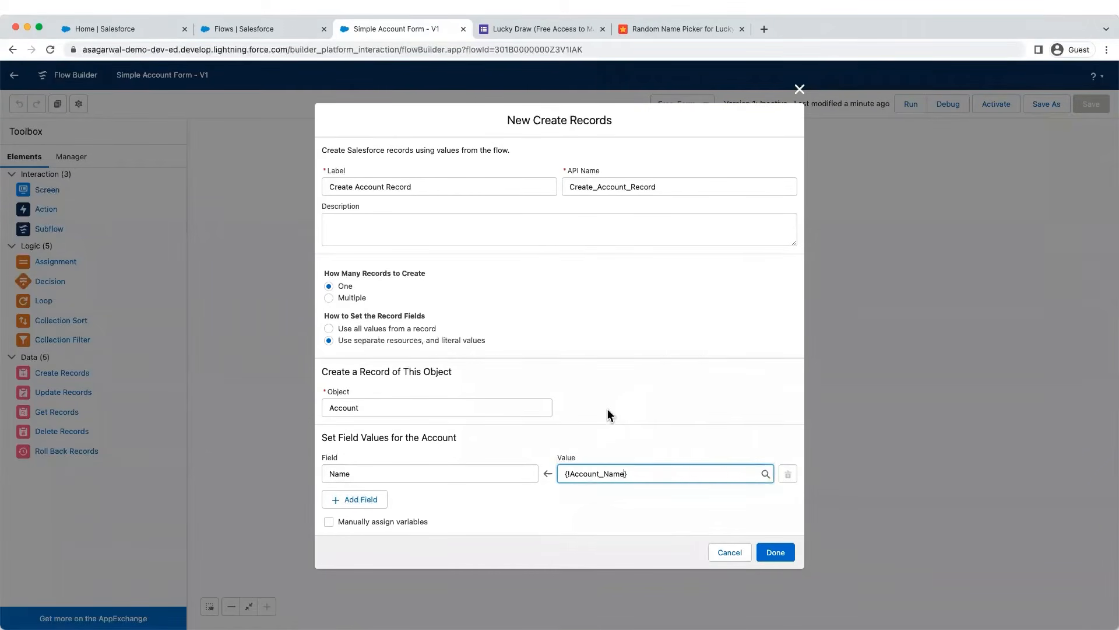
- Add a second field mapping from Industry to the Account_Industry screen component and finish the Create Records element
{"action": "left_click", "coordinate": [358, 500]}
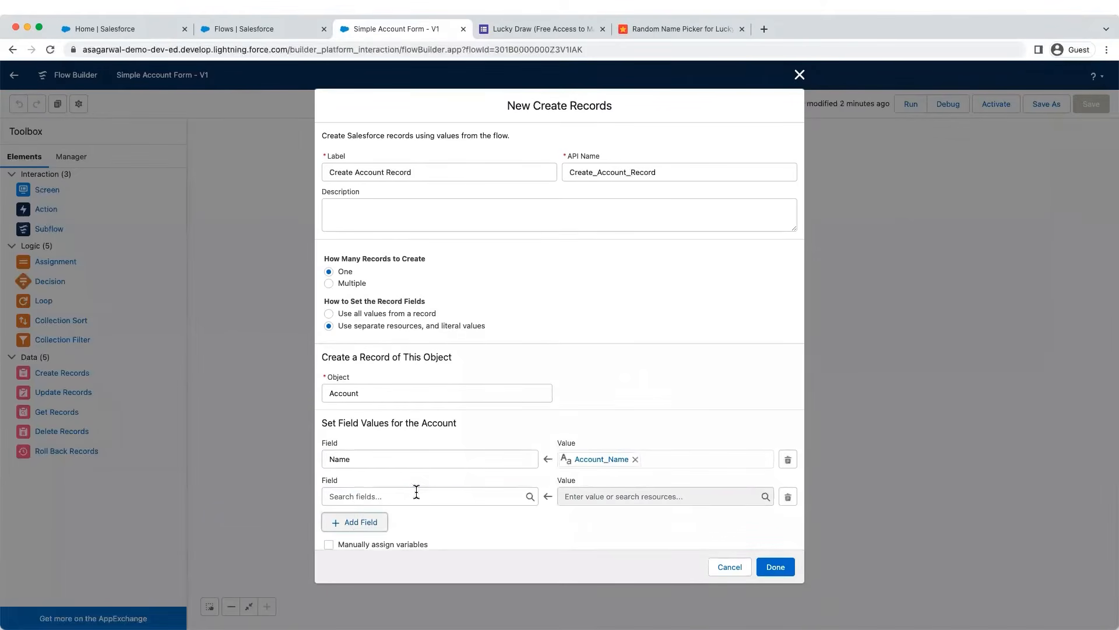
{"action": "left_click", "coordinate": [423, 496]}
{"action": "type", "text": "indu"}
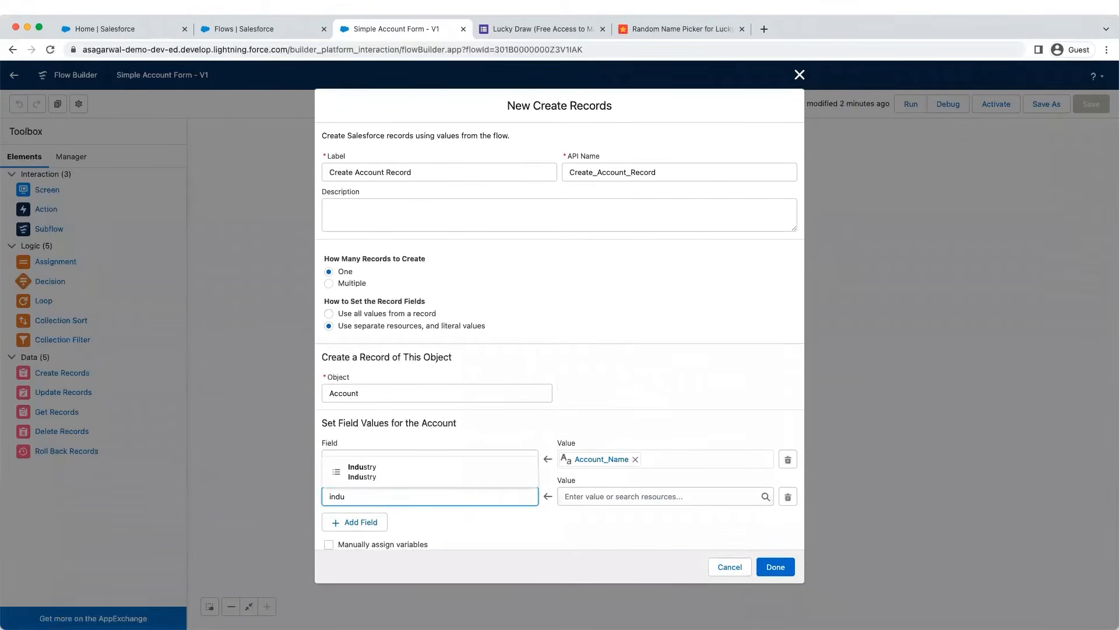
{"action": "left_click", "coordinate": [400, 471]}
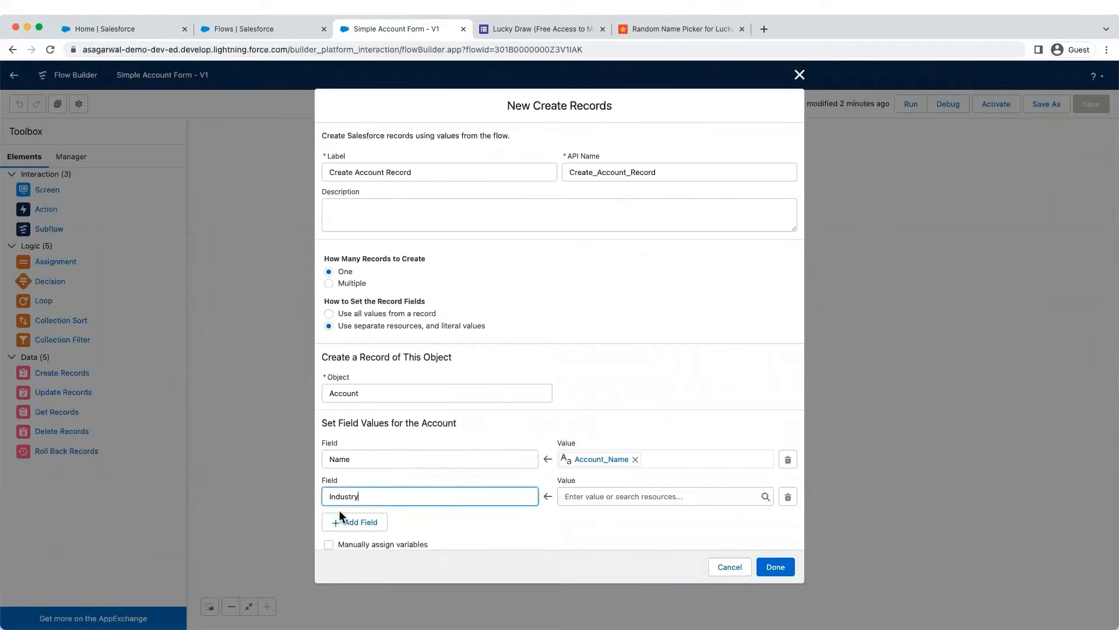
{"action": "left_click", "coordinate": [596, 497]}
{"action": "type", "text": "in"}
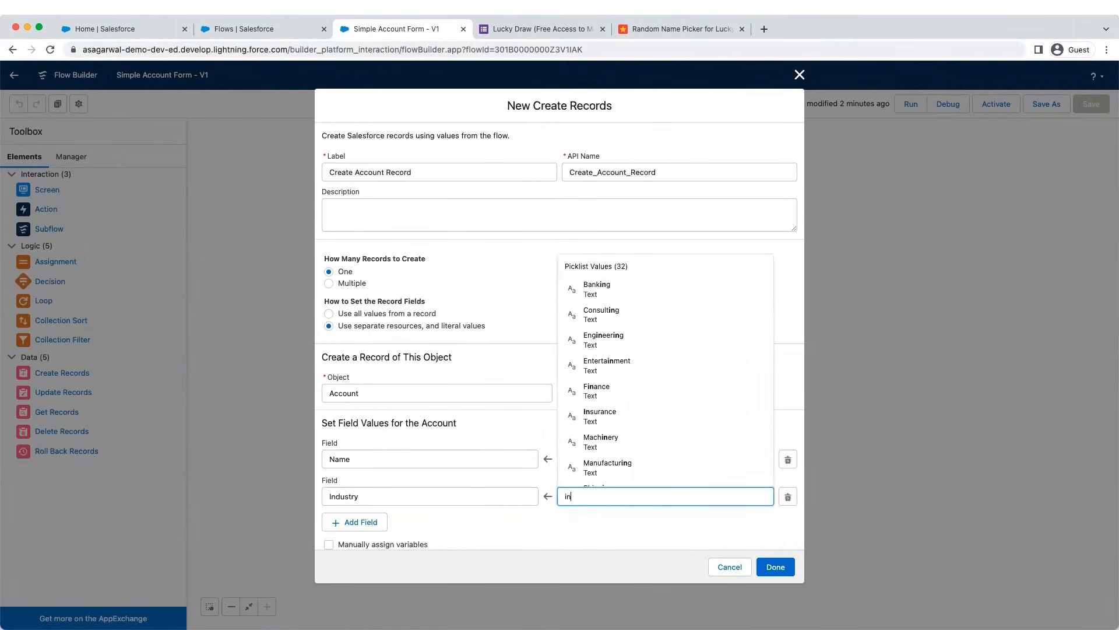
{"action": "key", "text": "BackSpace"}
{"action": "key", "text": "BackSpace"}
{"action": "type", "text": "account"}
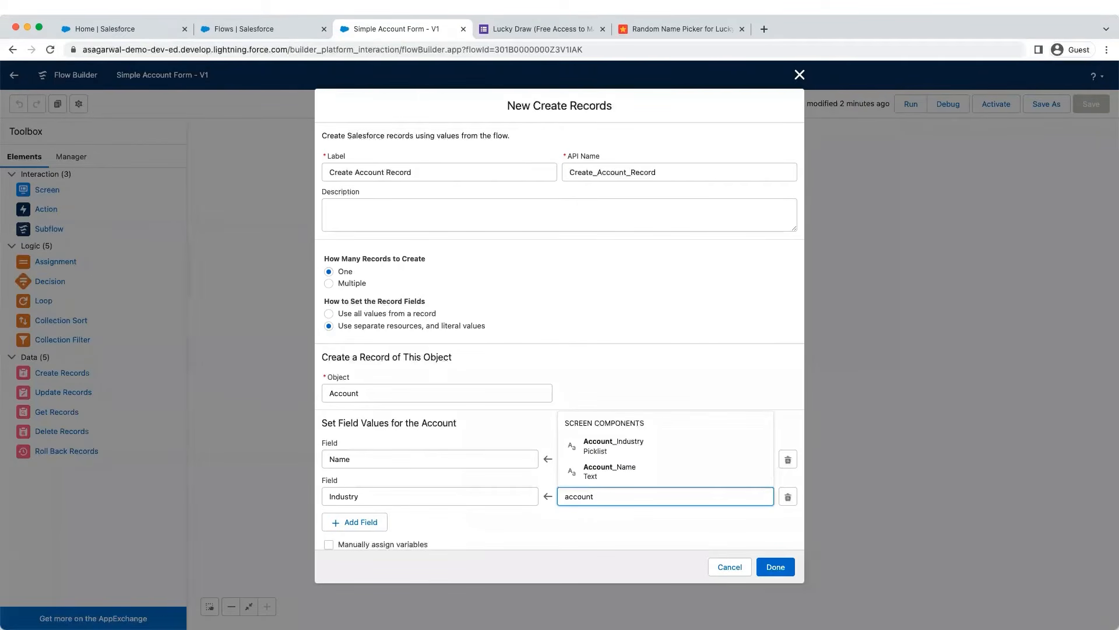
{"action": "double_click", "coordinate": [590, 496]}
{"action": "left_click", "coordinate": [610, 448]}
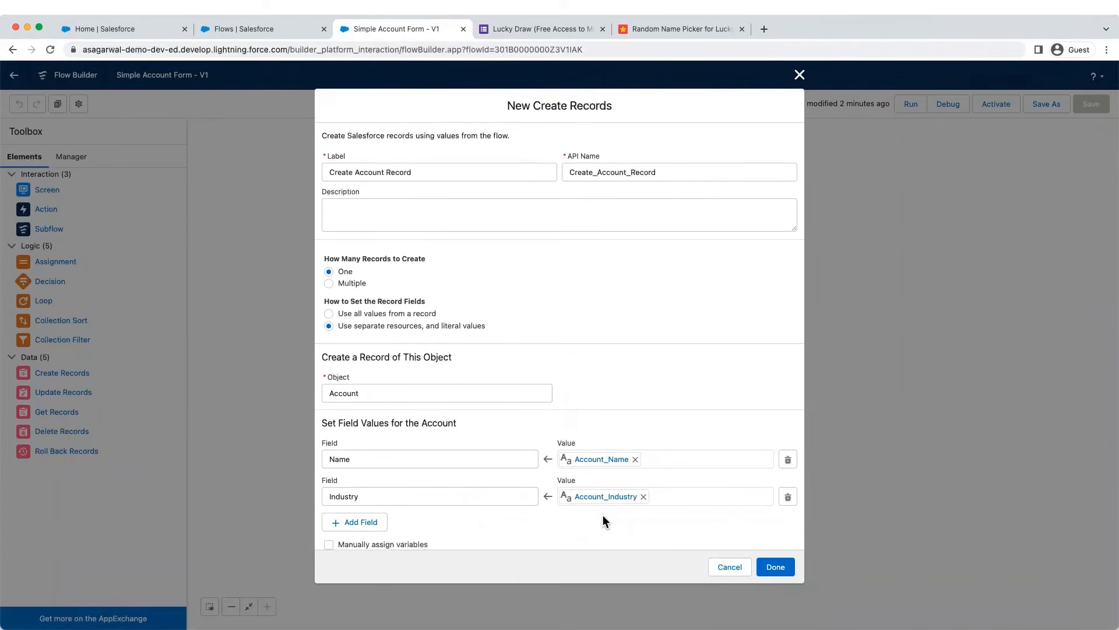
{"action": "left_click", "coordinate": [775, 568]}
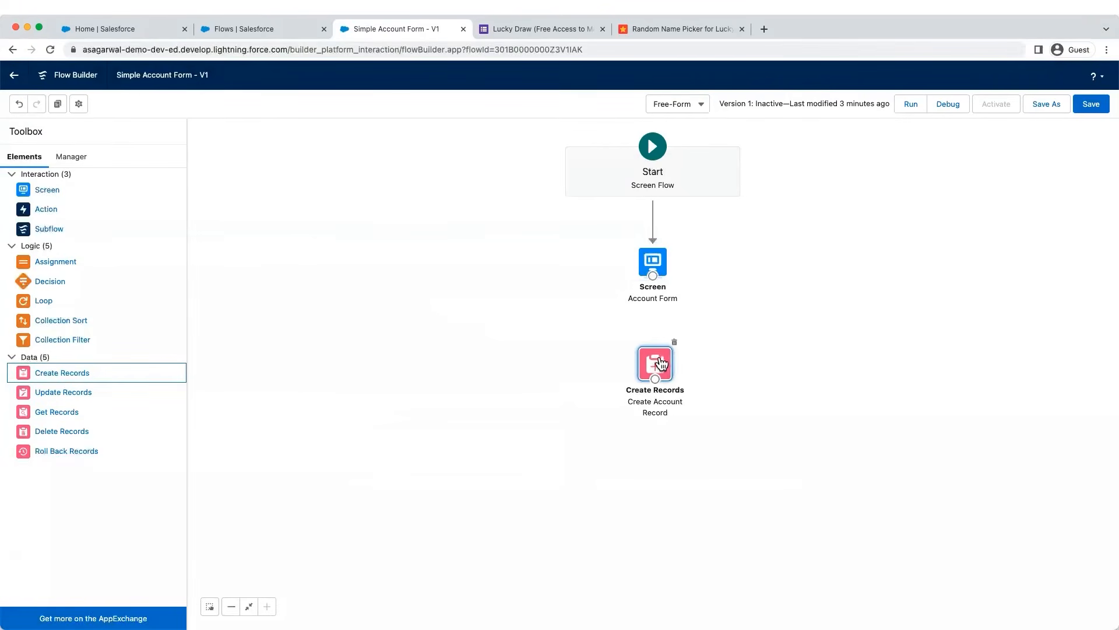
- Align and connect the Account Form screen to the Create Account Record element, and save and activate the flow
{"action": "left_click_drag", "start_coordinate": [662, 364], "coordinate": [653, 366]}
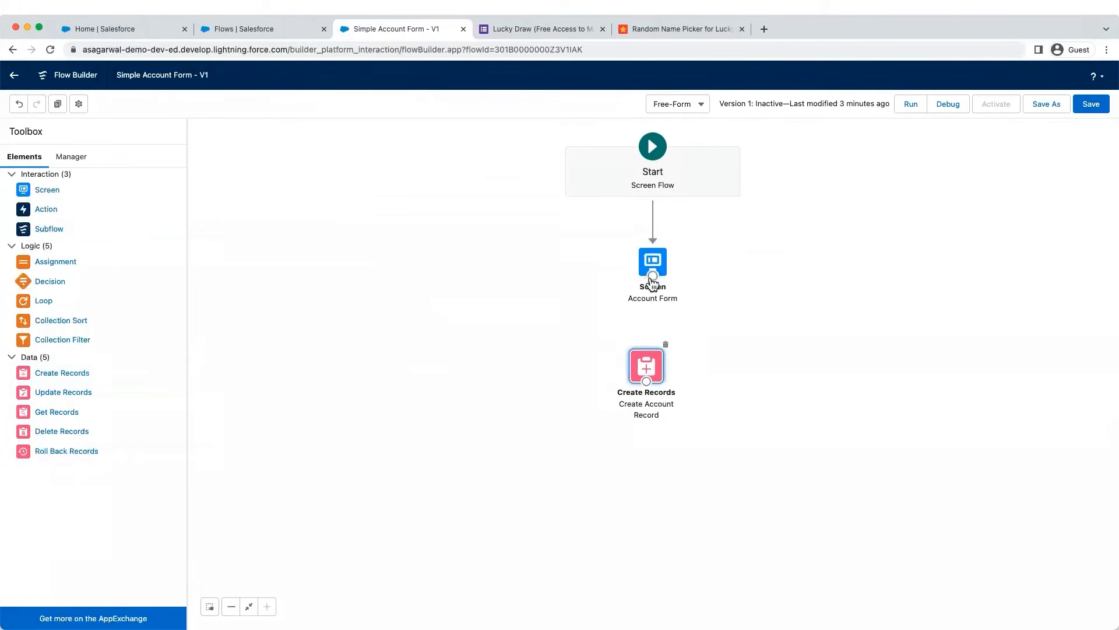
{"action": "left_click_drag", "start_coordinate": [653, 275], "coordinate": [656, 374]}
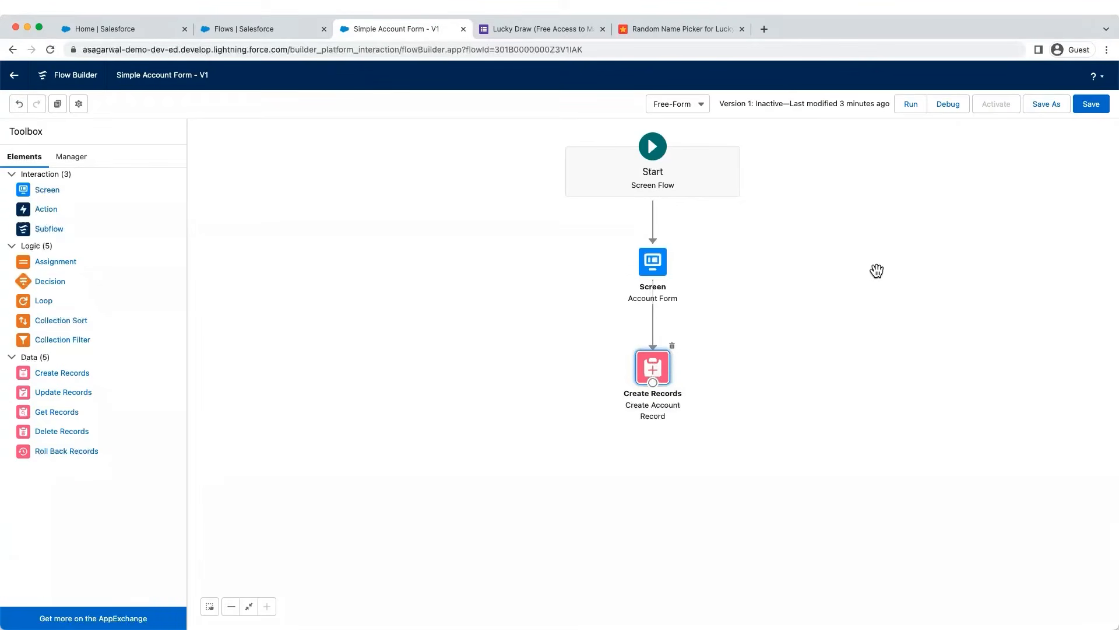
{"action": "left_click", "coordinate": [1085, 105]}
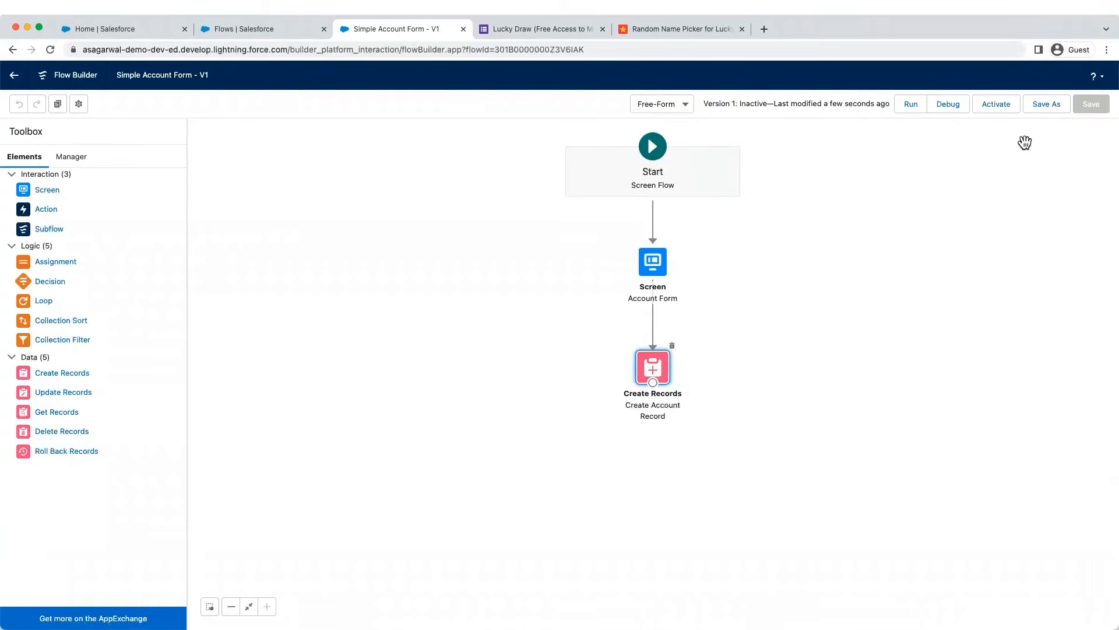
{"action": "left_click", "coordinate": [994, 106]}
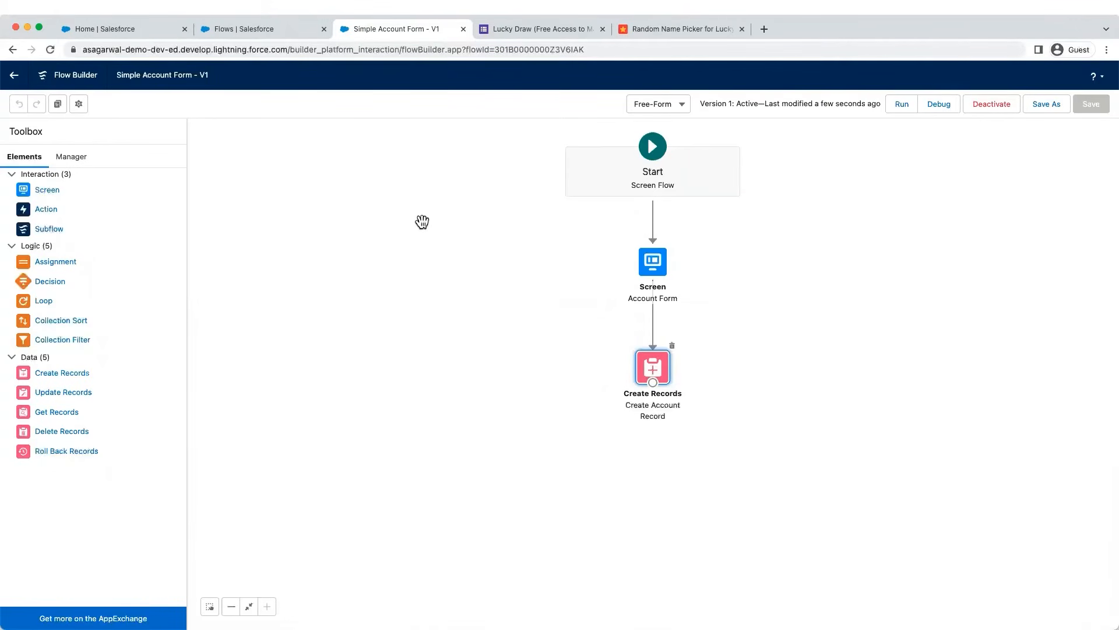
- Open the Sales Console Home page for editing and add a Flow component above the Assistant
{"action": "left_click", "coordinate": [117, 30]}
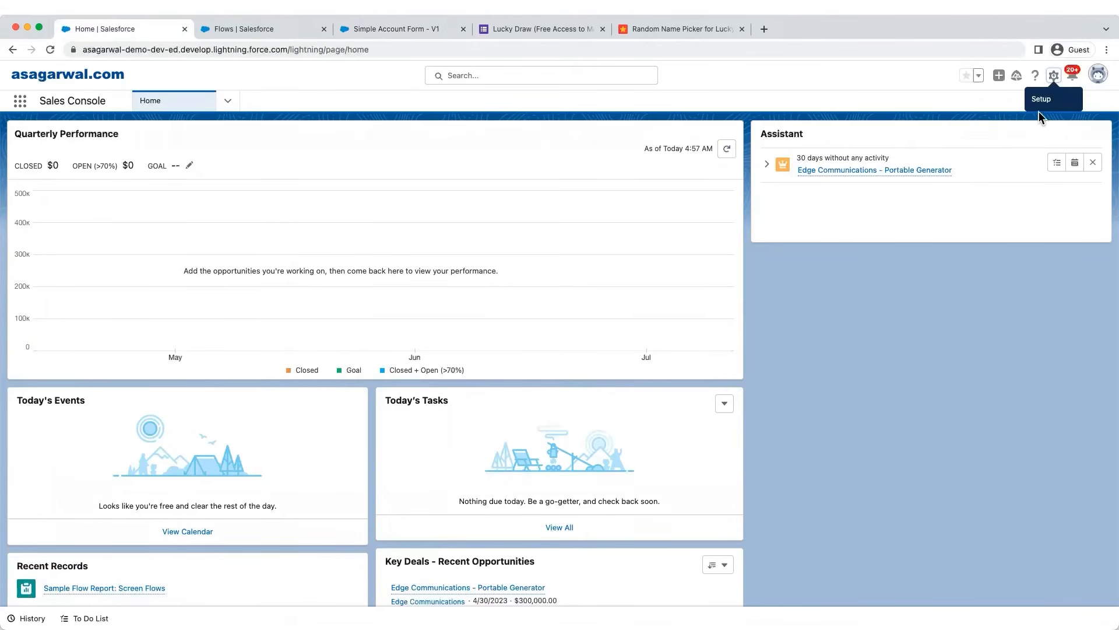
{"action": "left_click", "coordinate": [1053, 79]}
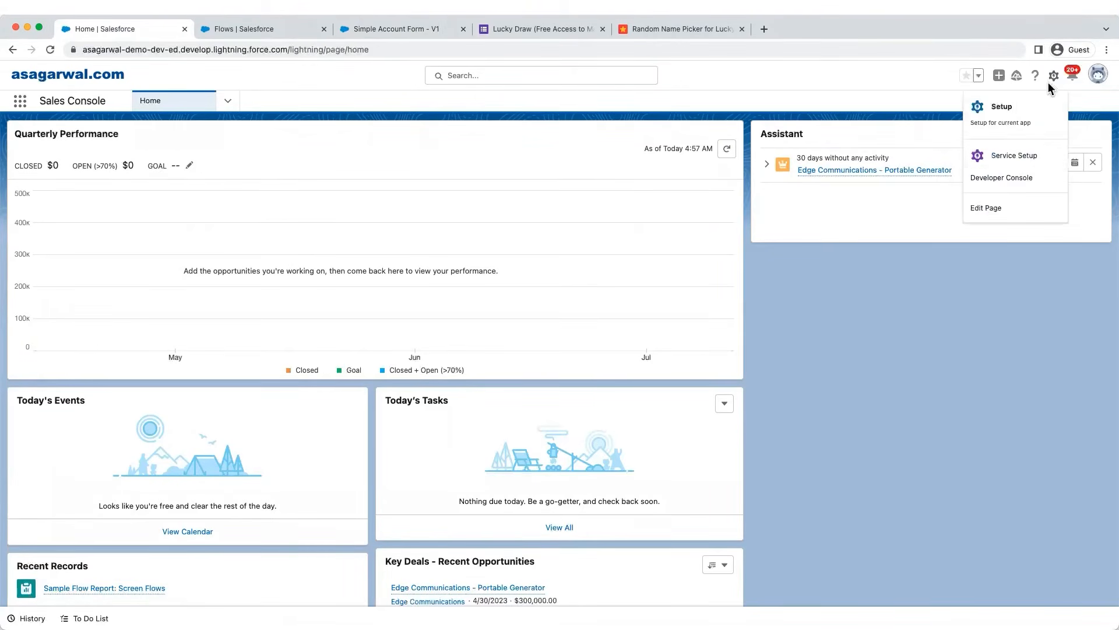
{"action": "left_click", "coordinate": [999, 211]}
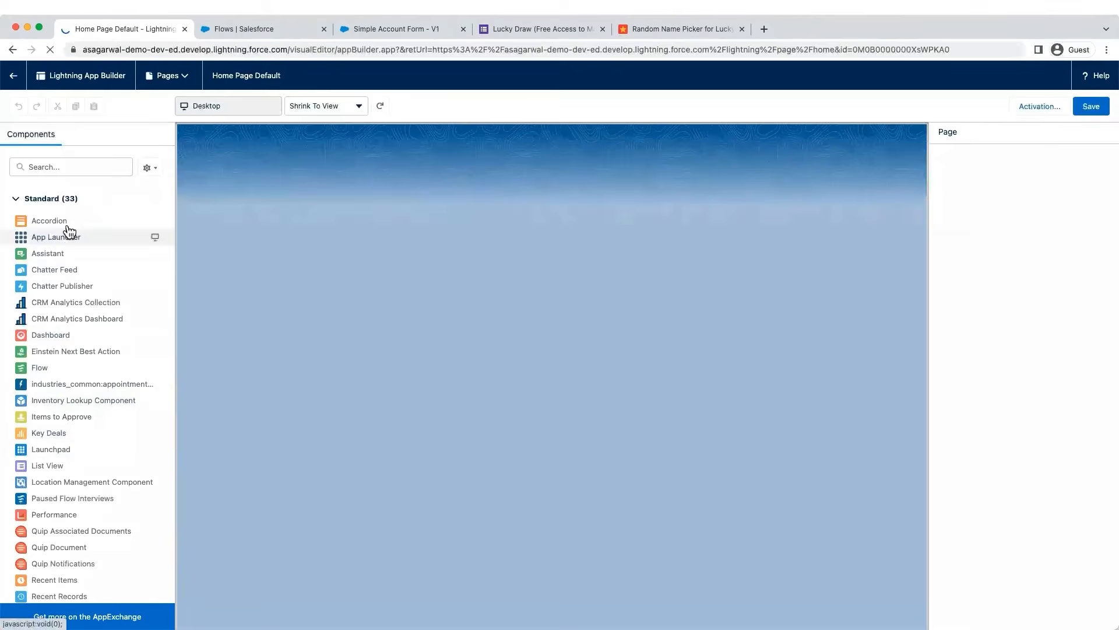
{"action": "left_click", "coordinate": [53, 167]}
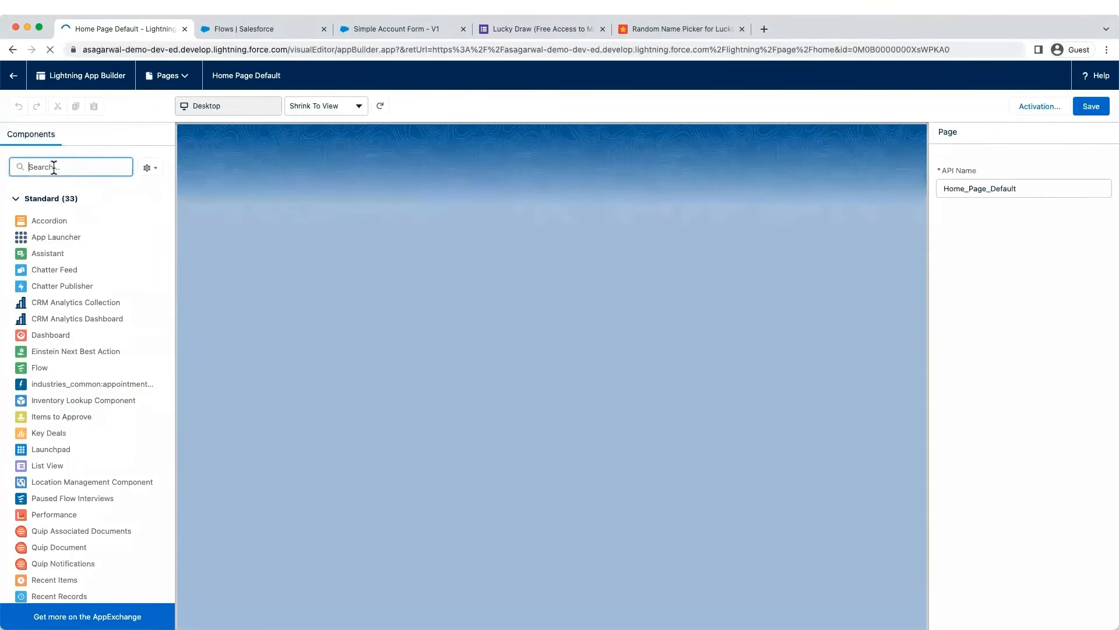
{"action": "type", "text": "Flow"}
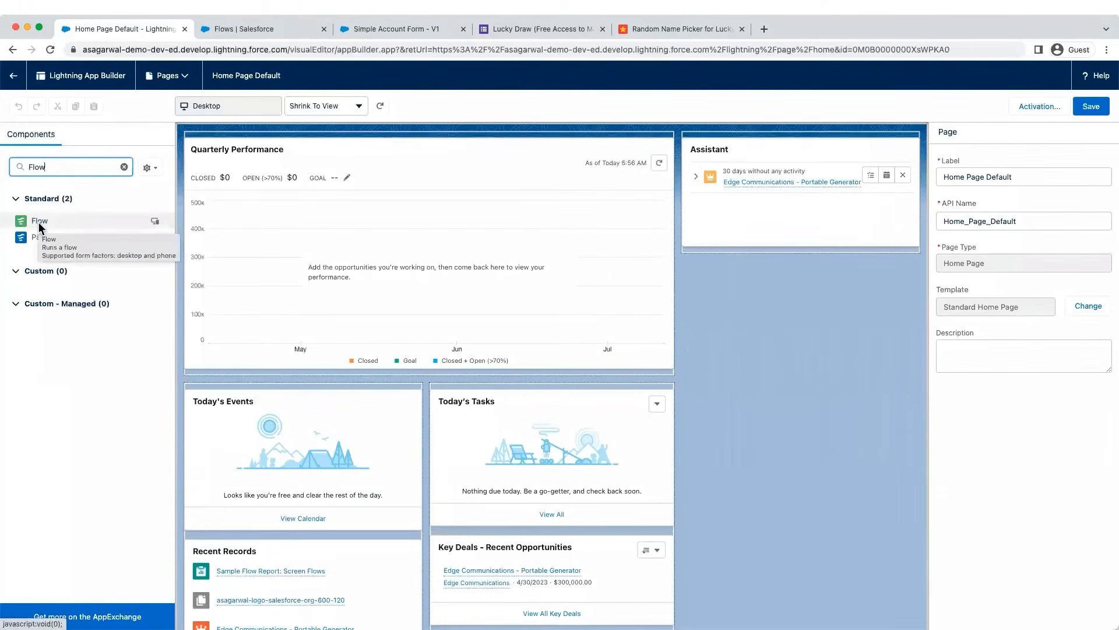
{"action": "left_click_drag", "start_coordinate": [40, 226], "coordinate": [718, 139]}
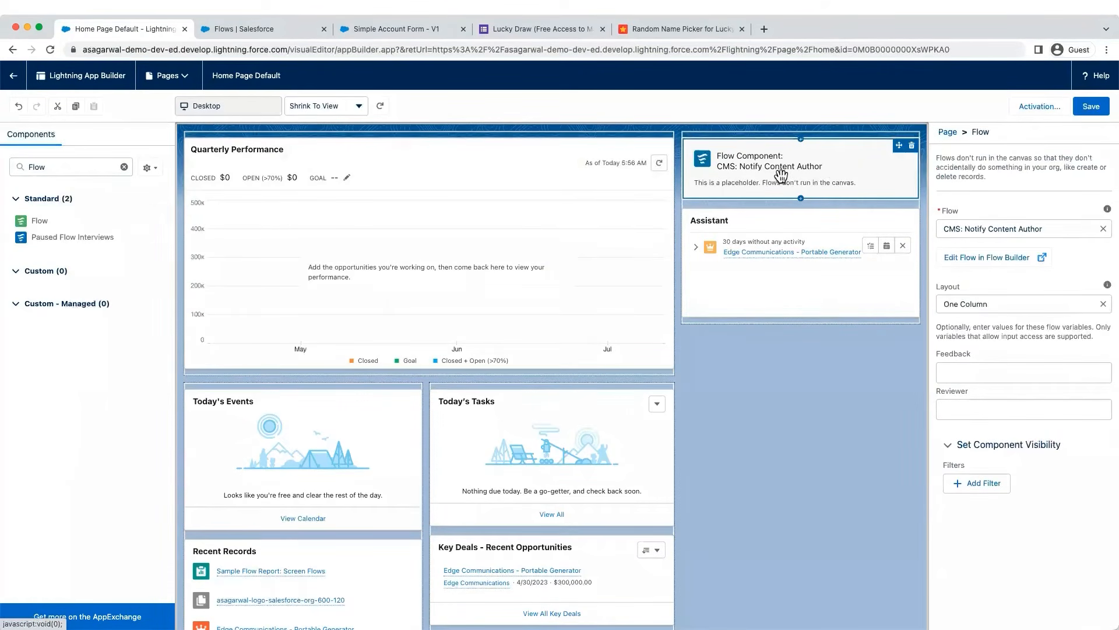
- Set the Flow component to run Simple Account Form, and save the page before returning to Home
{"action": "left_click", "coordinate": [995, 232]}
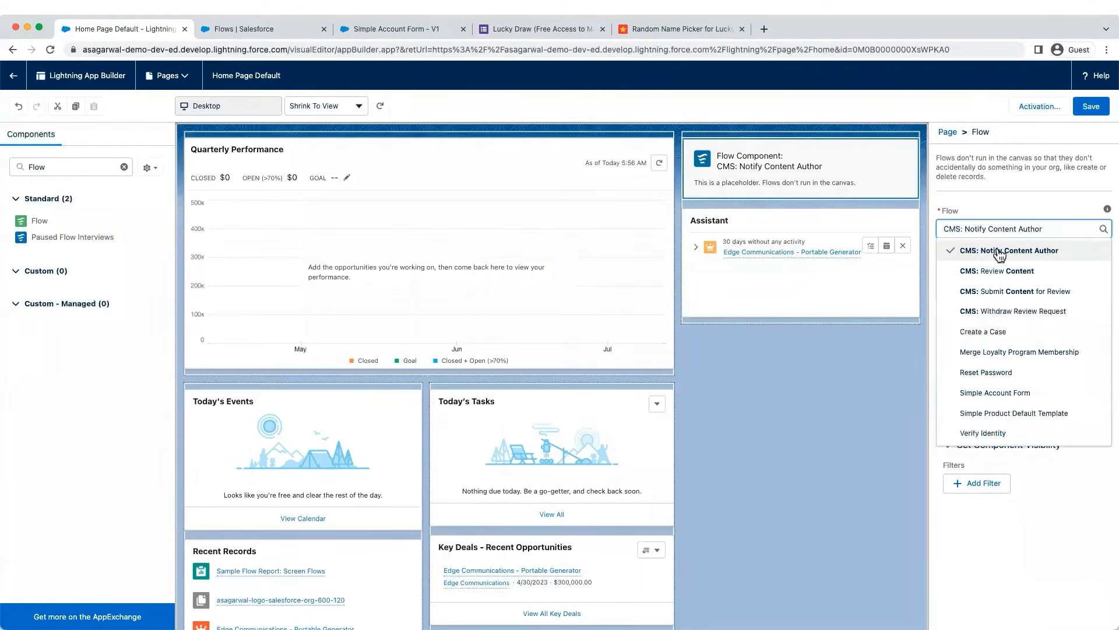
{"action": "left_click", "coordinate": [993, 397]}
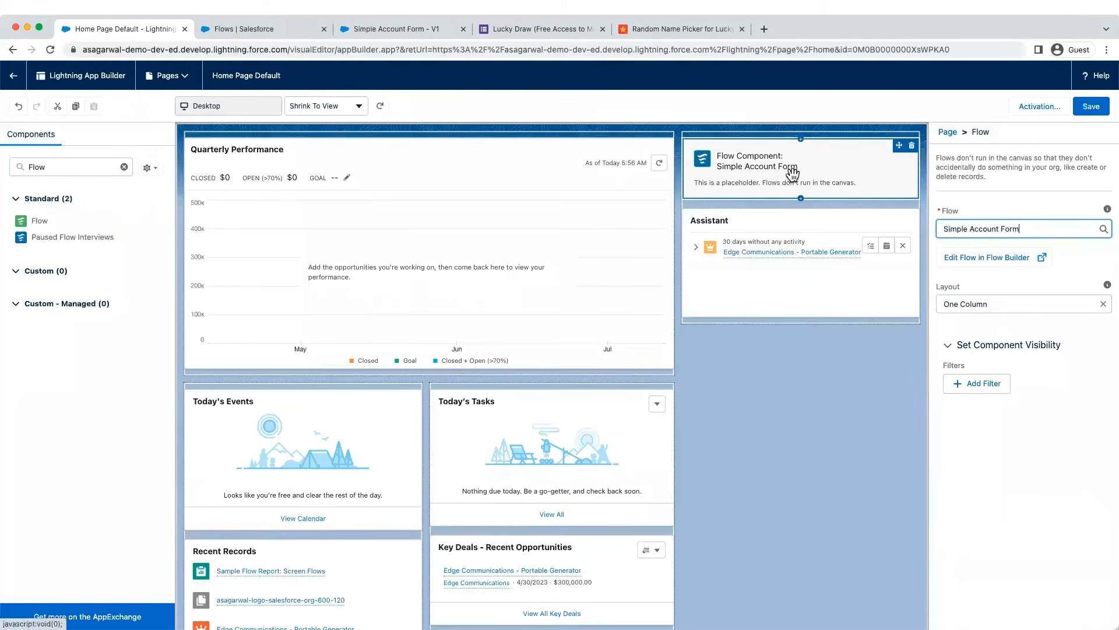
{"action": "left_click", "coordinate": [1092, 105]}
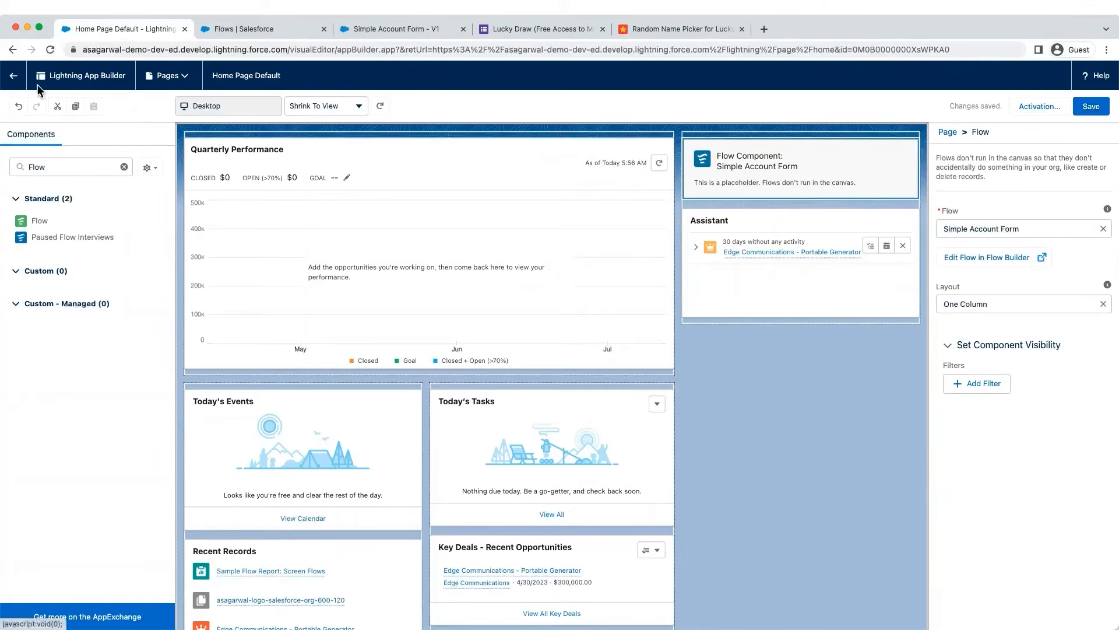
{"action": "left_click", "coordinate": [14, 81]}
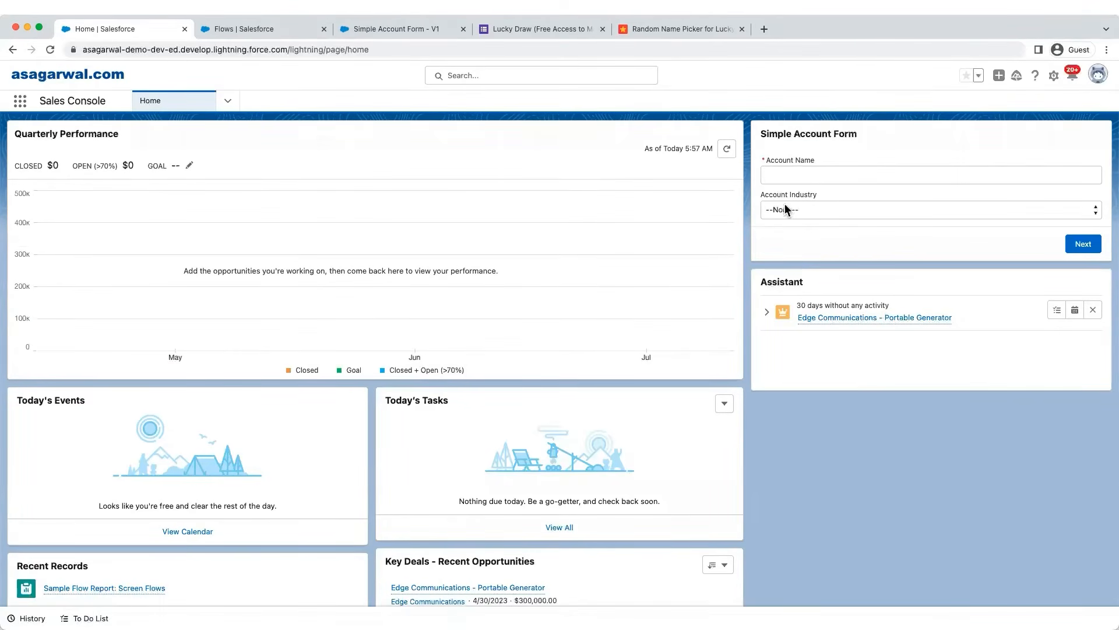
- Submit the Simple Account Form on the Home page with account name Saasguru and industry Technology
{"action": "left_click", "coordinate": [782, 176]}
{"action": "type", "text": "Saasguru"}
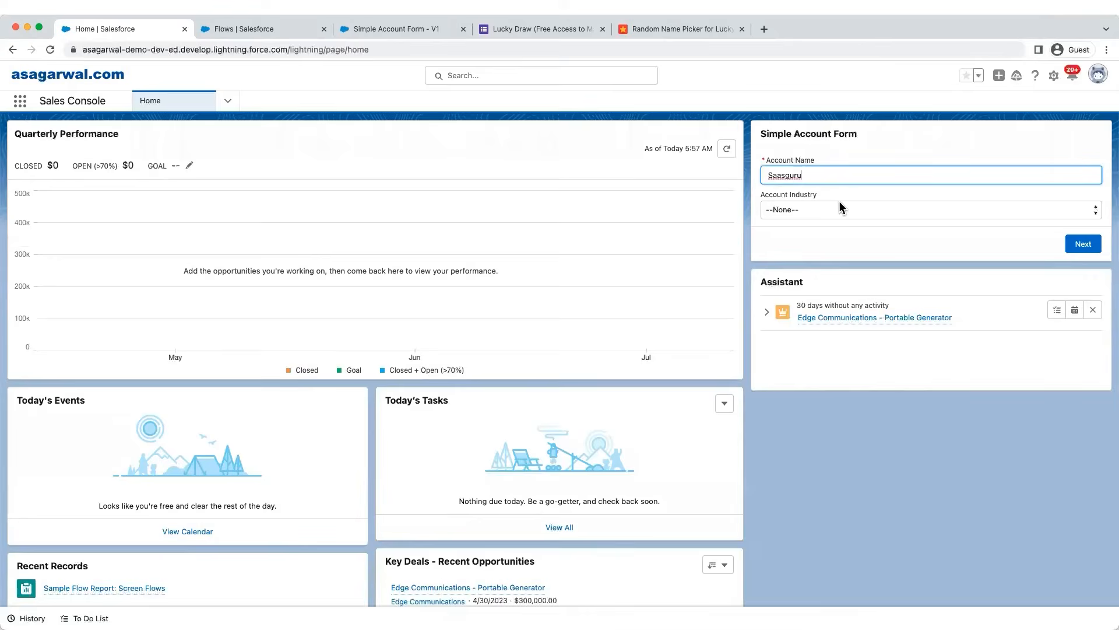
{"action": "left_click", "coordinate": [839, 203]}
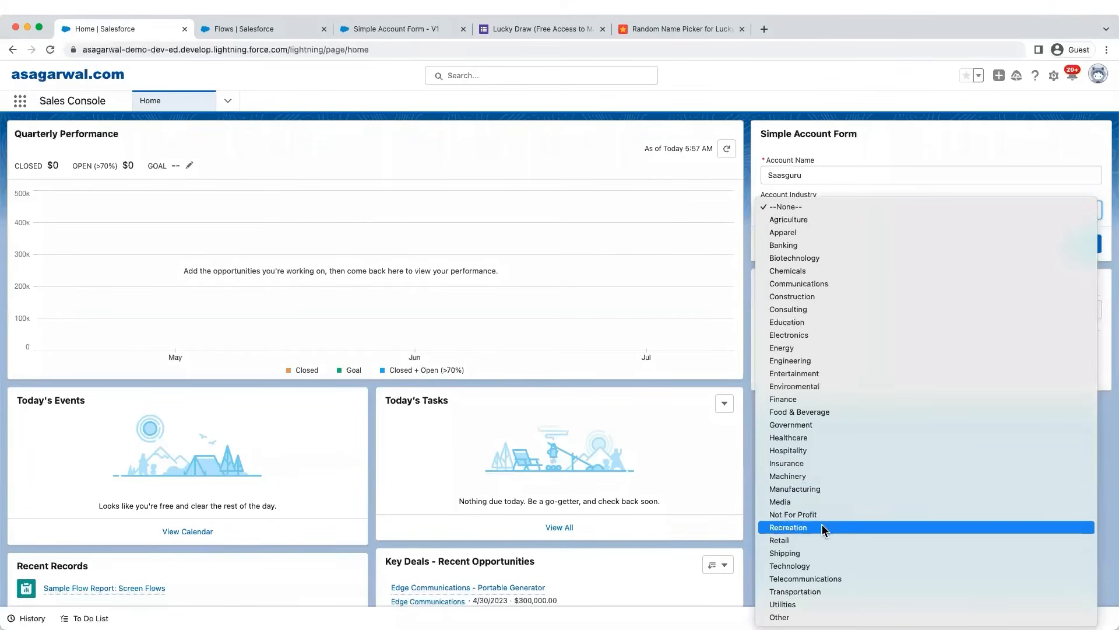
{"action": "left_click", "coordinate": [812, 565]}
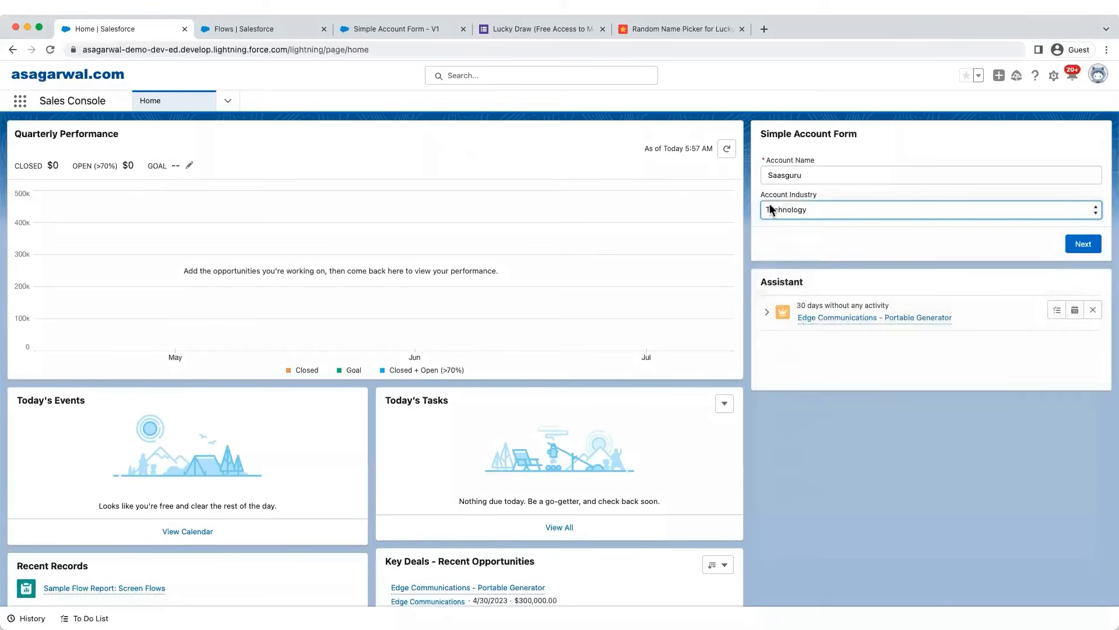
{"action": "left_click", "coordinate": [1082, 245]}
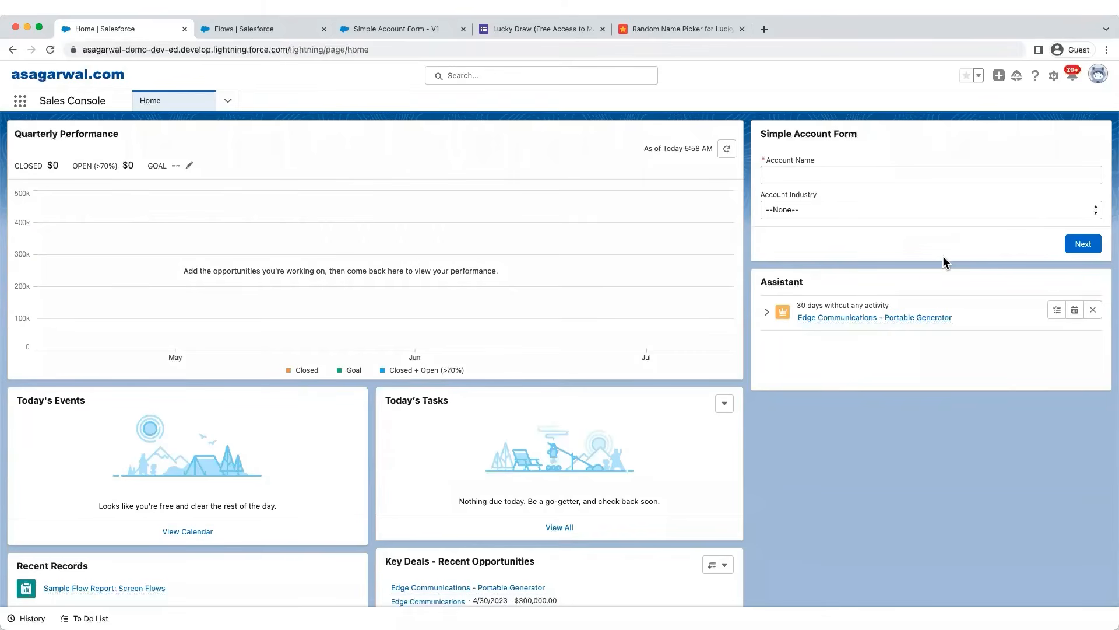
- Open the Saasguru record from the Accounts list and check the account name and industry in its details
{"action": "left_click", "coordinate": [229, 103]}
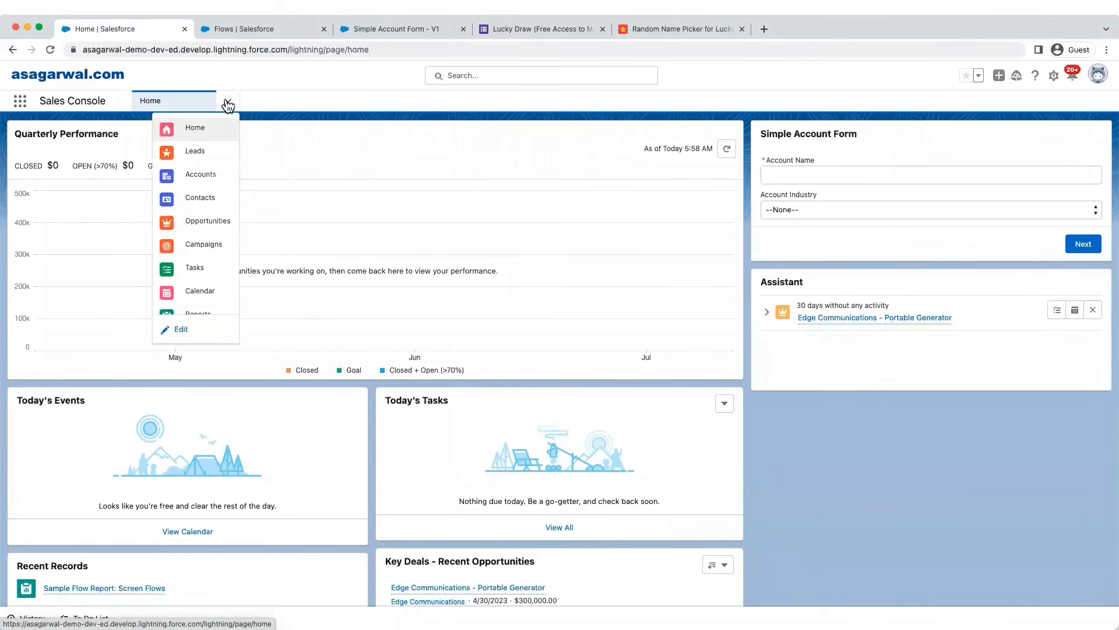
{"action": "left_click", "coordinate": [206, 174]}
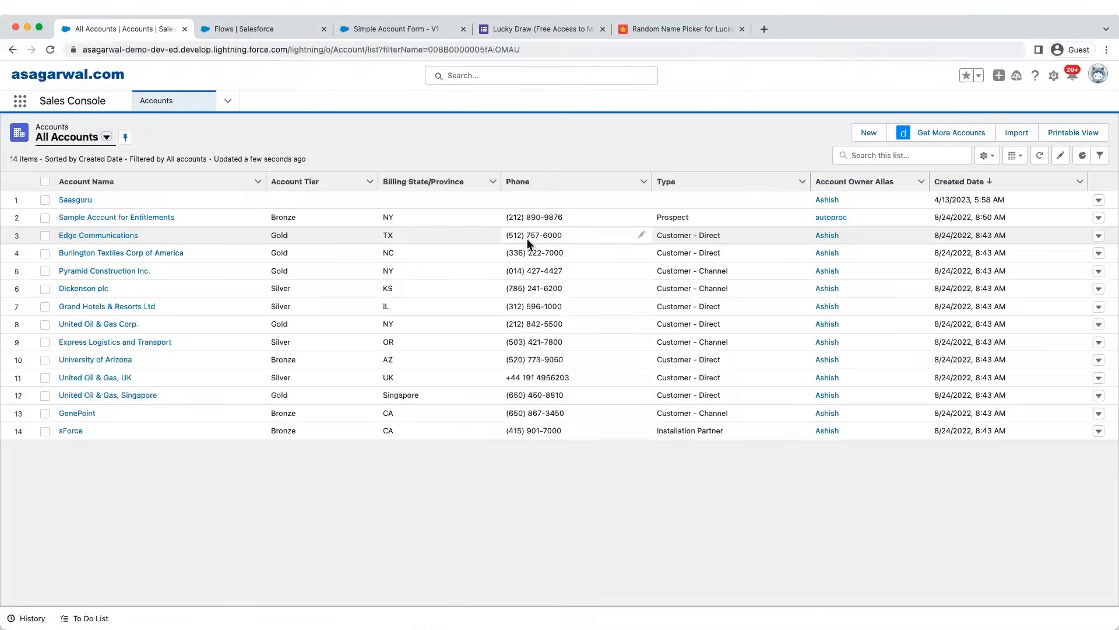
{"action": "left_click", "coordinate": [79, 201]}
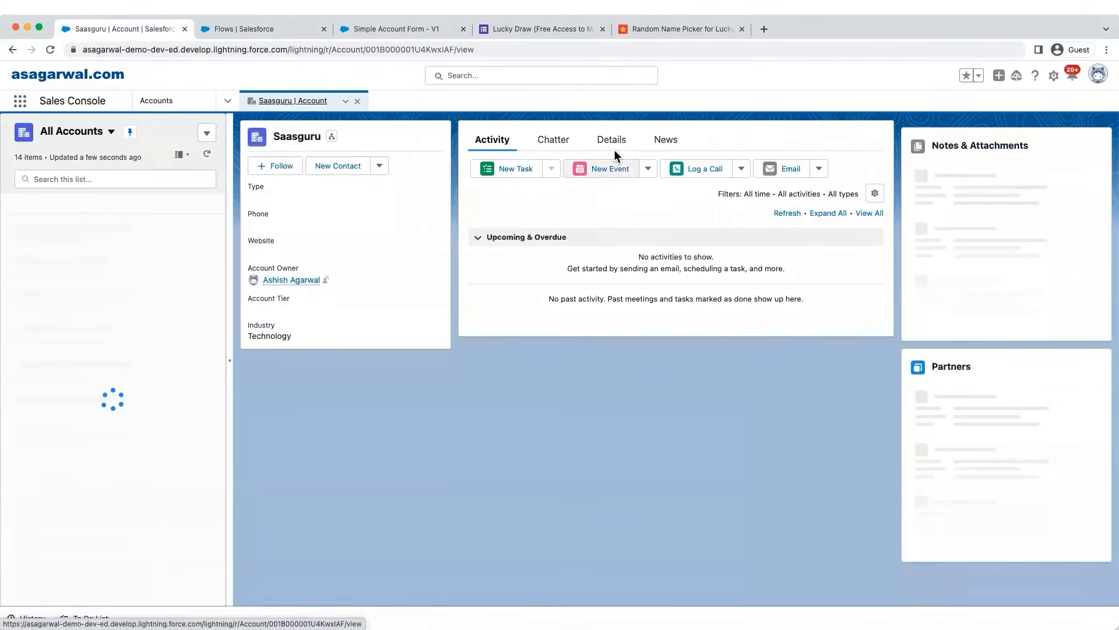
{"action": "left_click", "coordinate": [623, 143]}
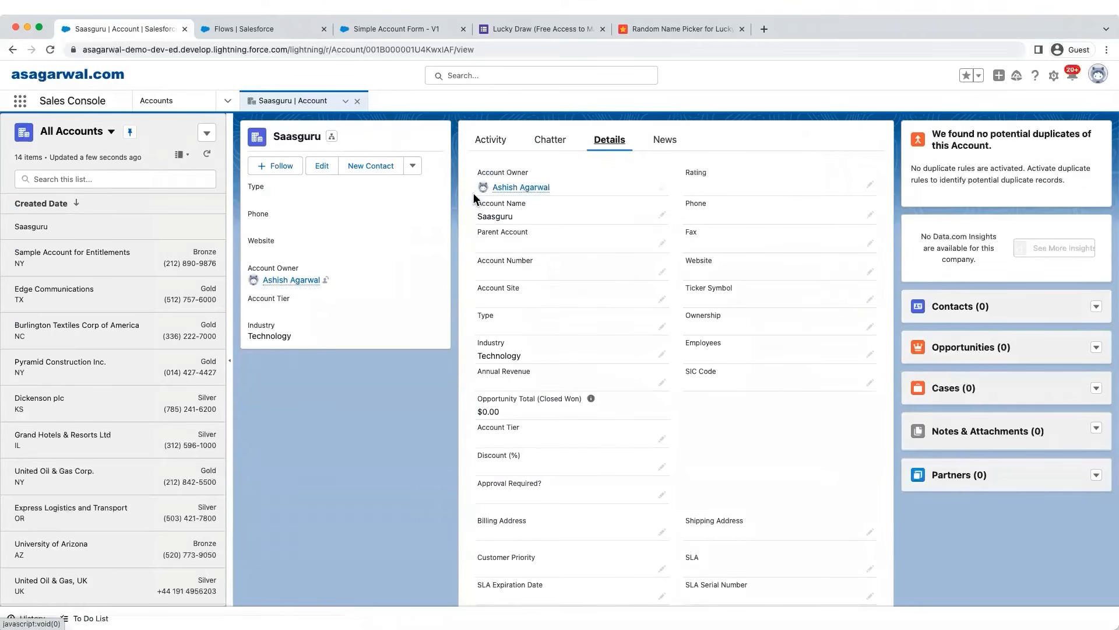
{"action": "double_click", "coordinate": [513, 216]}
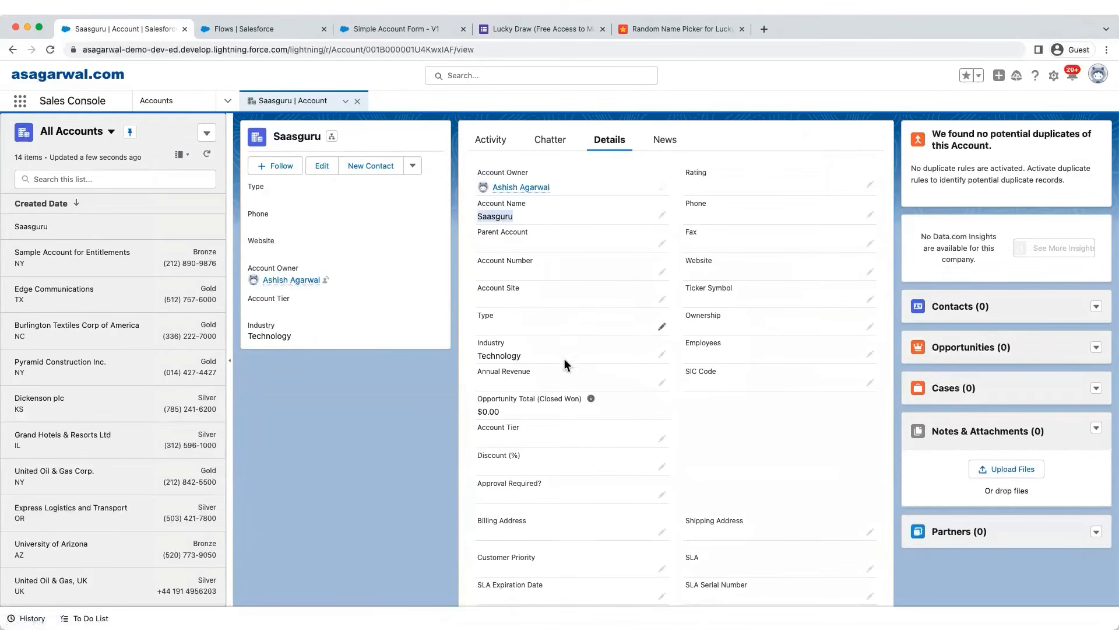
{"action": "left_click_drag", "start_coordinate": [533, 357], "coordinate": [480, 358]}
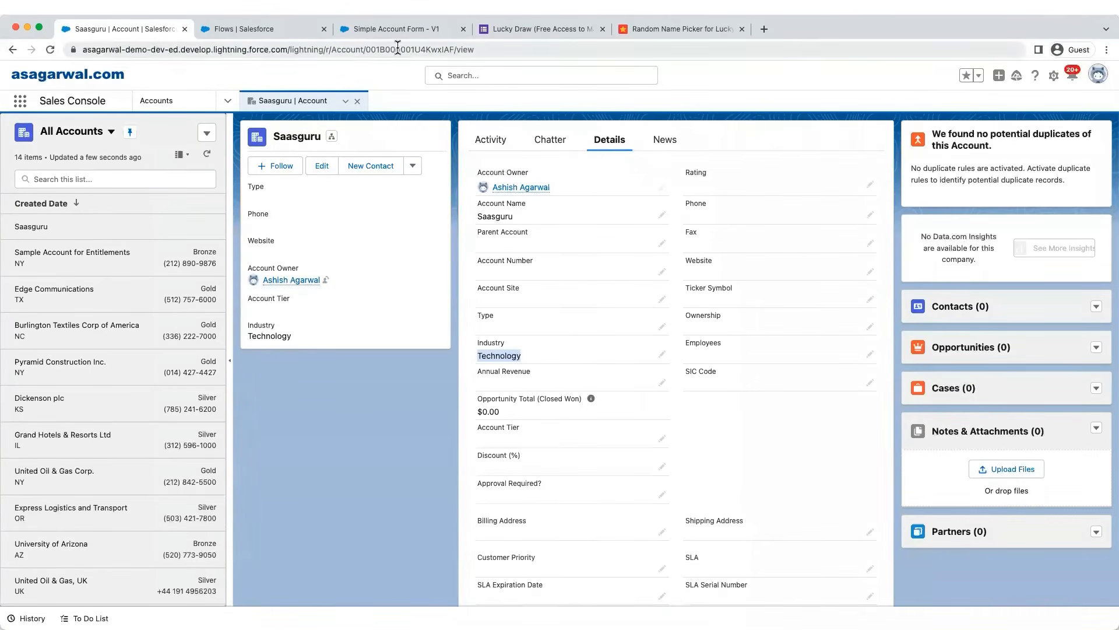
- Return to the Simple Account Form flow in Flow Builder
{"action": "left_click", "coordinate": [393, 30]}
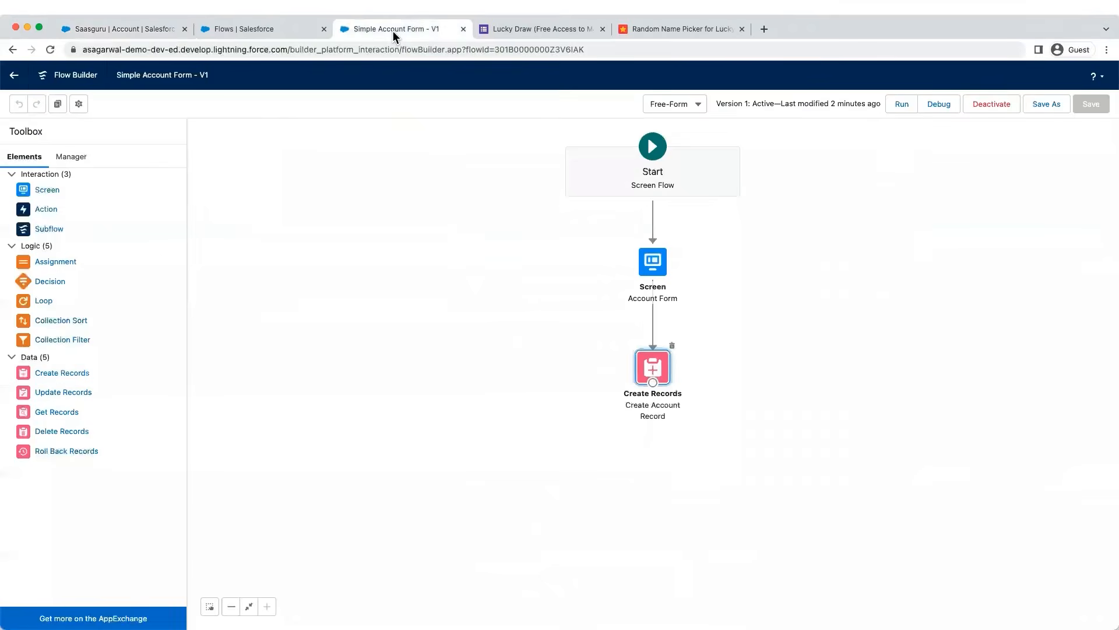